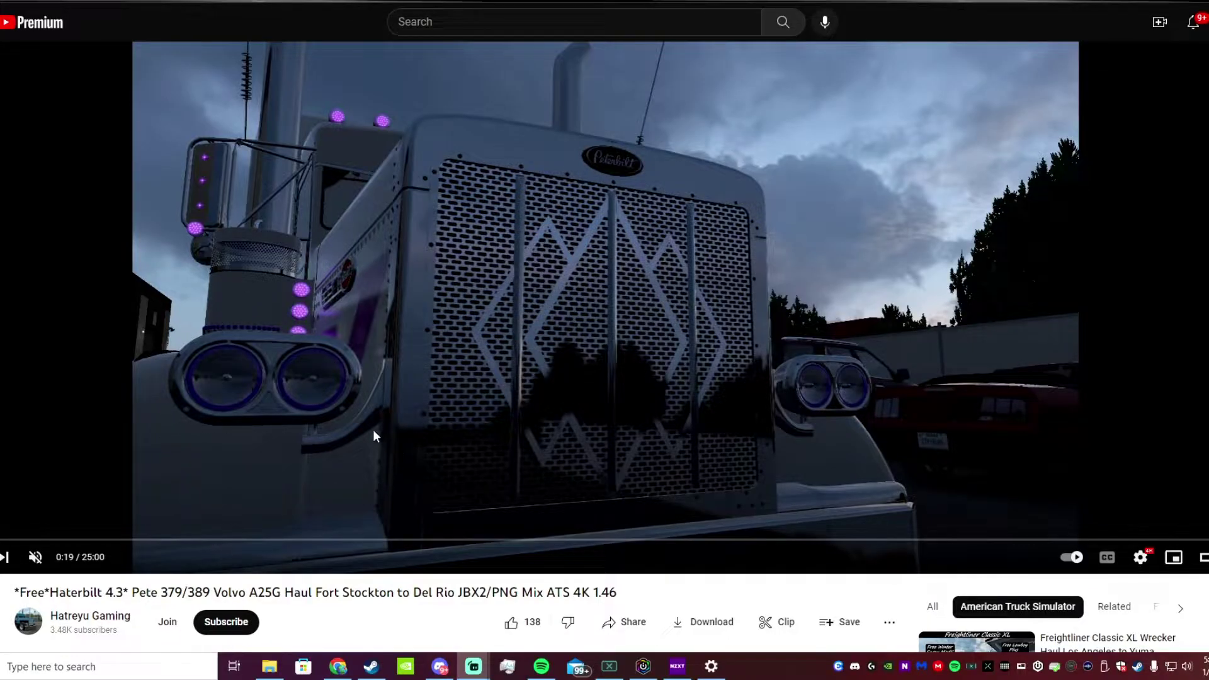
Step: Open the Sharemods link to the Haterbilt 4.3 version from the video's description
{"action": "scroll", "coordinate": [229, 463], "scroll_direction": "down", "scroll_amount": 2}
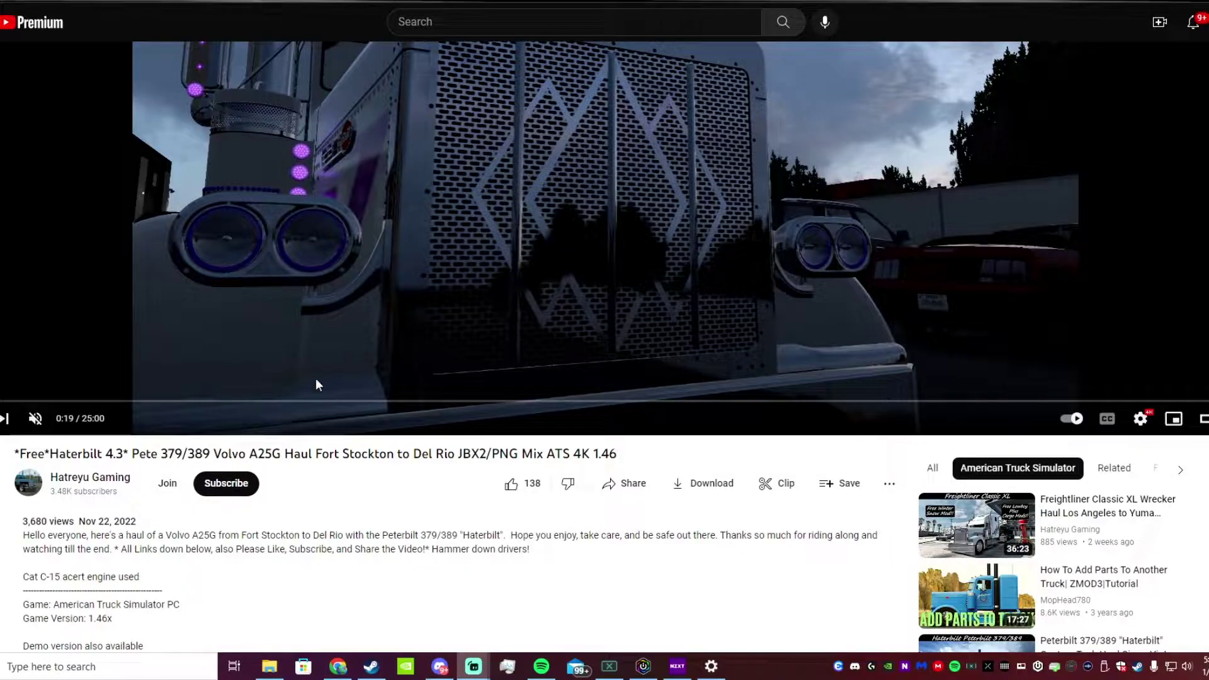
{"action": "scroll", "coordinate": [317, 383], "scroll_direction": "down", "scroll_amount": 3}
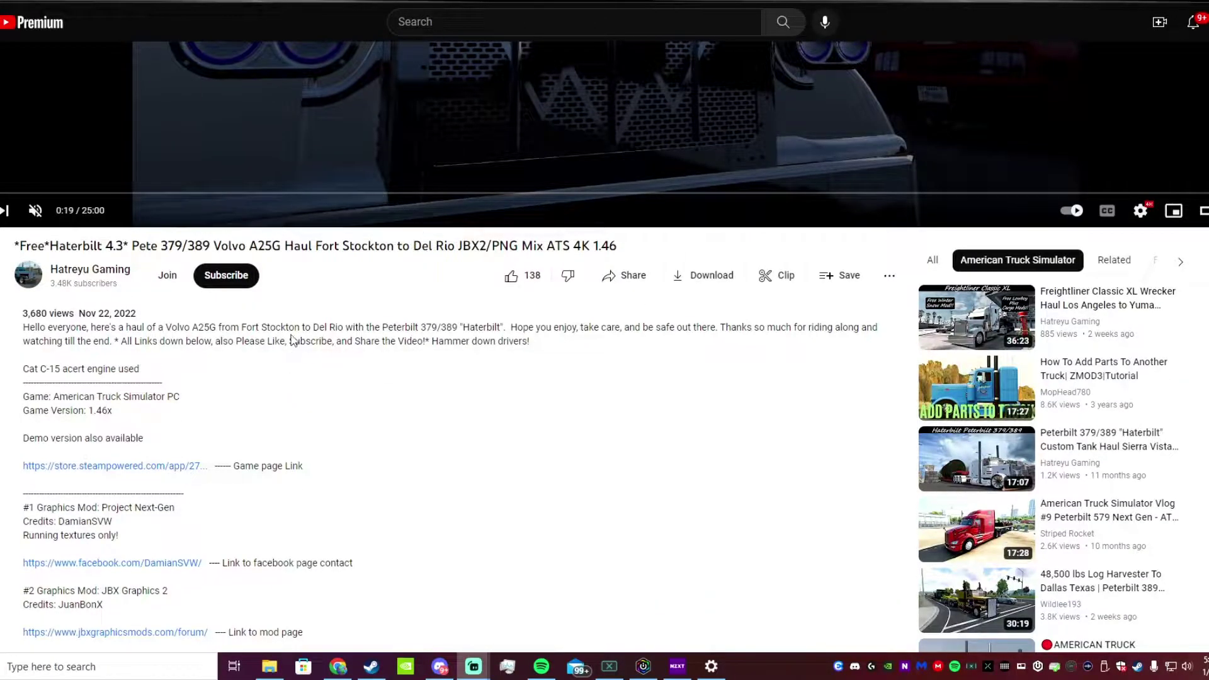
{"action": "scroll", "coordinate": [302, 386], "scroll_direction": "down", "scroll_amount": 6}
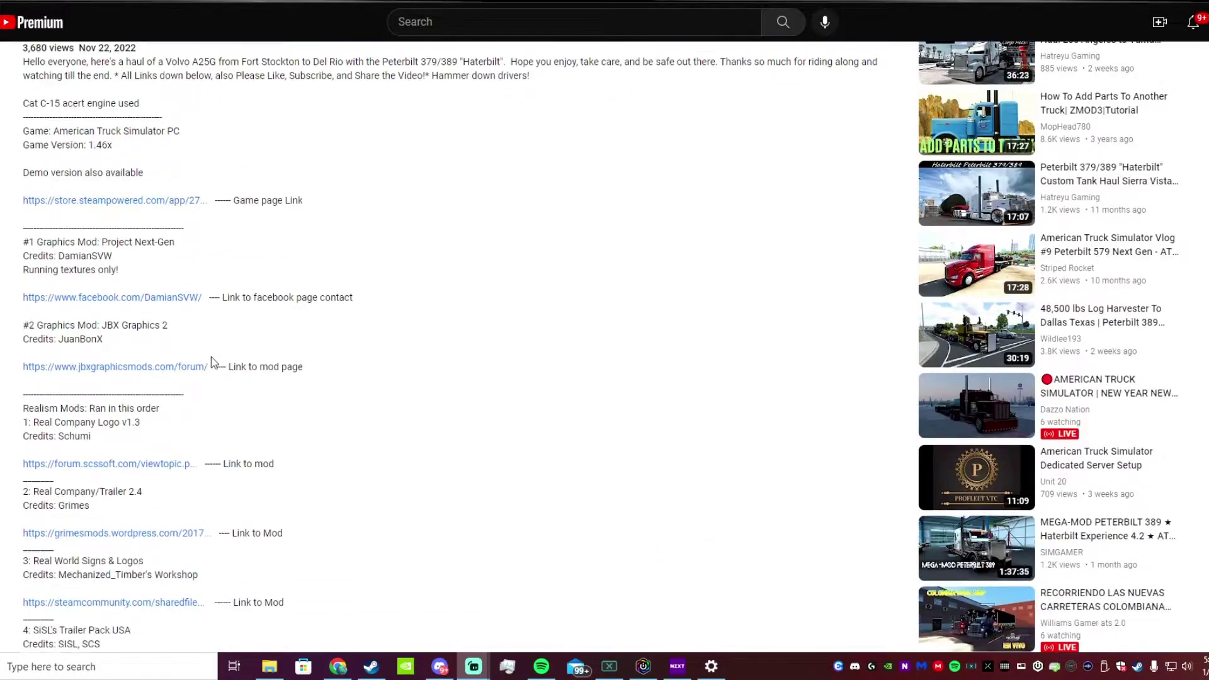
{"action": "scroll", "coordinate": [214, 364], "scroll_direction": "down", "scroll_amount": 7}
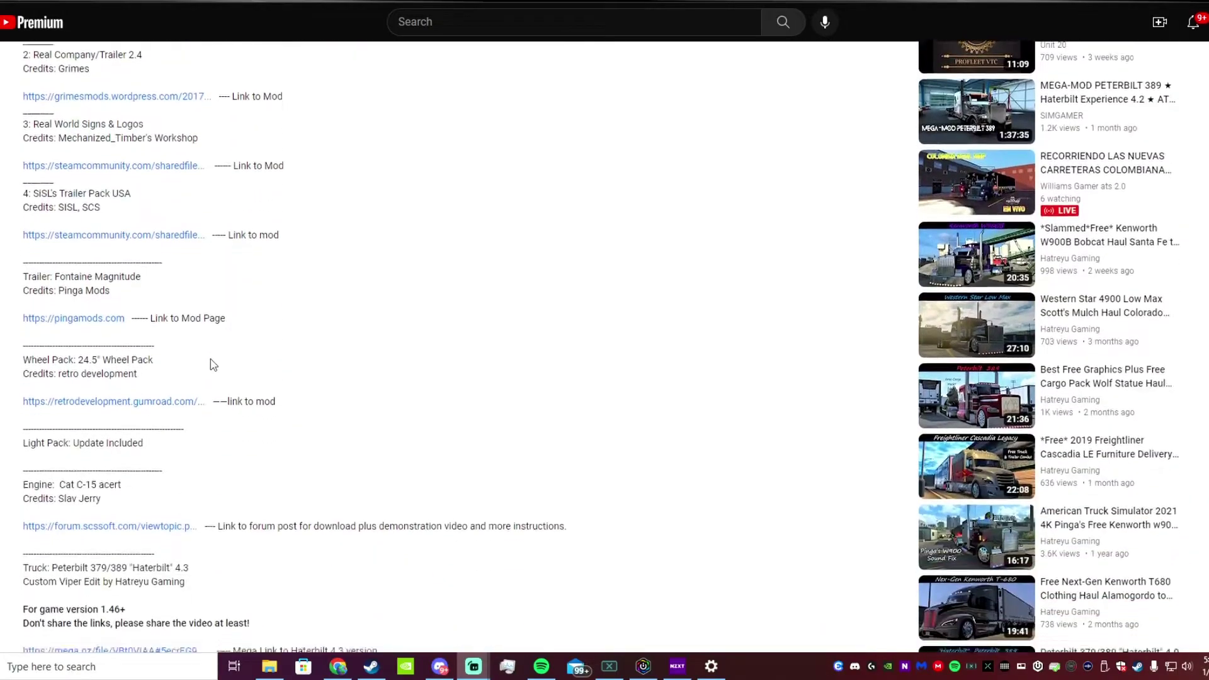
{"action": "scroll", "coordinate": [213, 363], "scroll_direction": "down", "scroll_amount": 1}
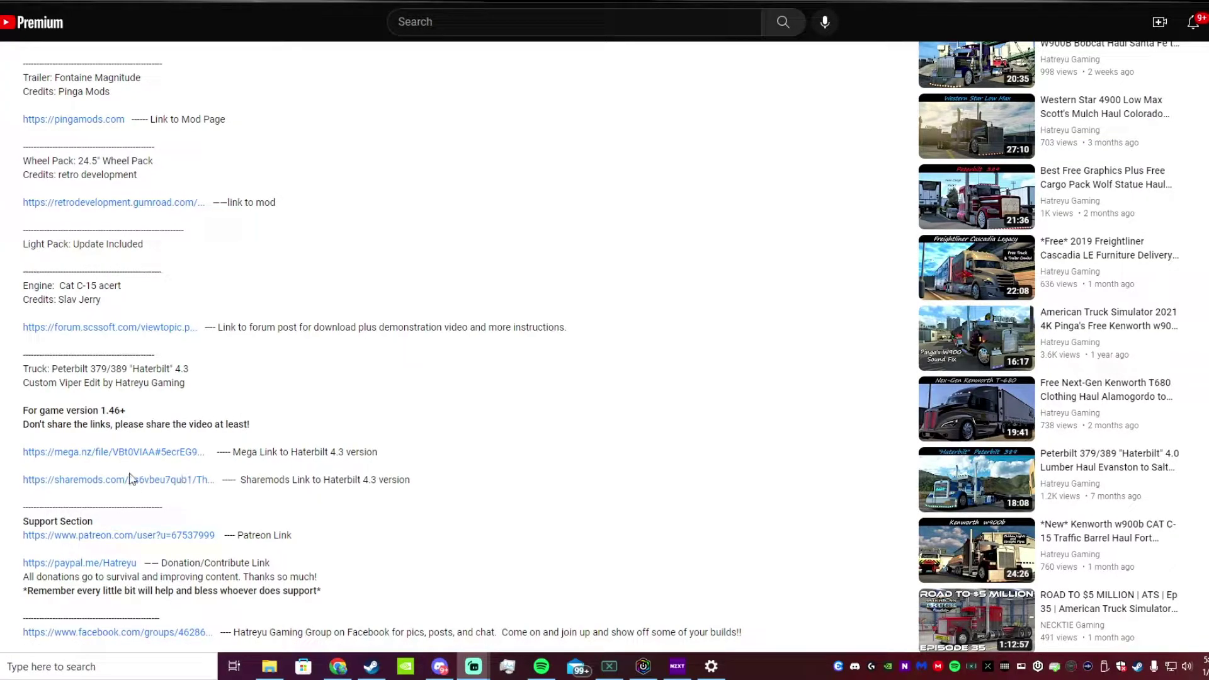
{"action": "left_click", "coordinate": [87, 484]}
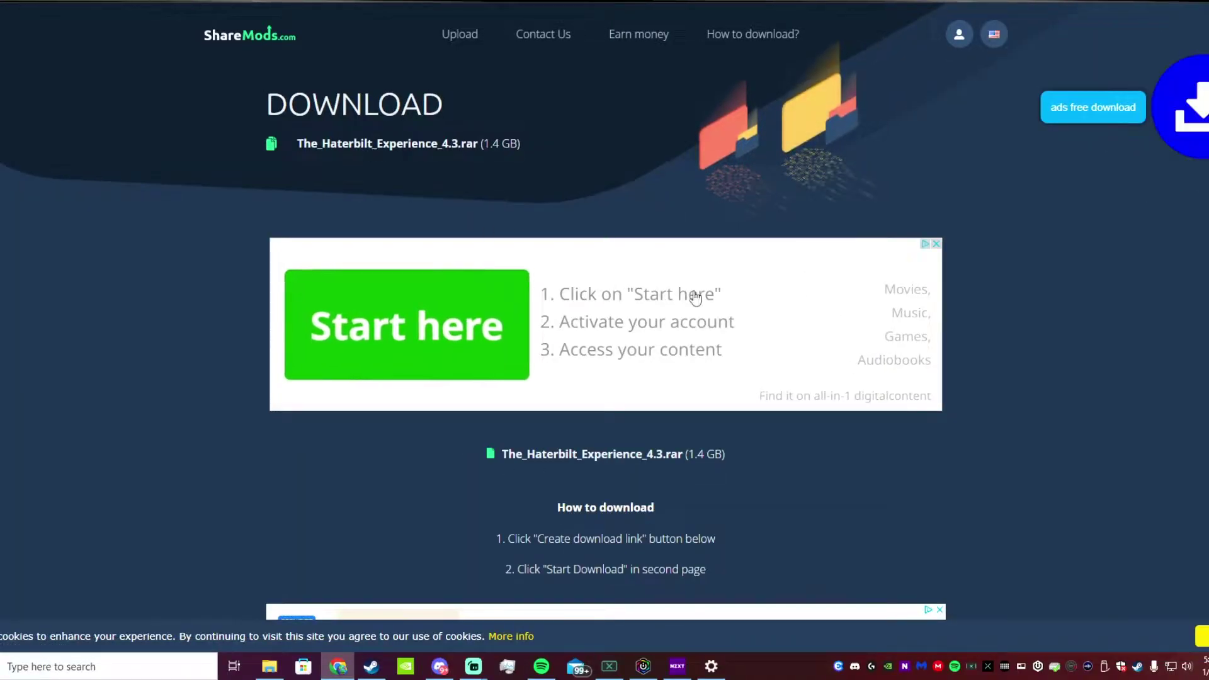
Step: Create the download link for The_Haterbilt_Experience_4.3.rar, closing the advertising page that pops up
{"action": "scroll", "coordinate": [711, 347], "scroll_direction": "down", "scroll_amount": 3}
{"action": "scroll", "coordinate": [711, 348], "scroll_direction": "down", "scroll_amount": 10}
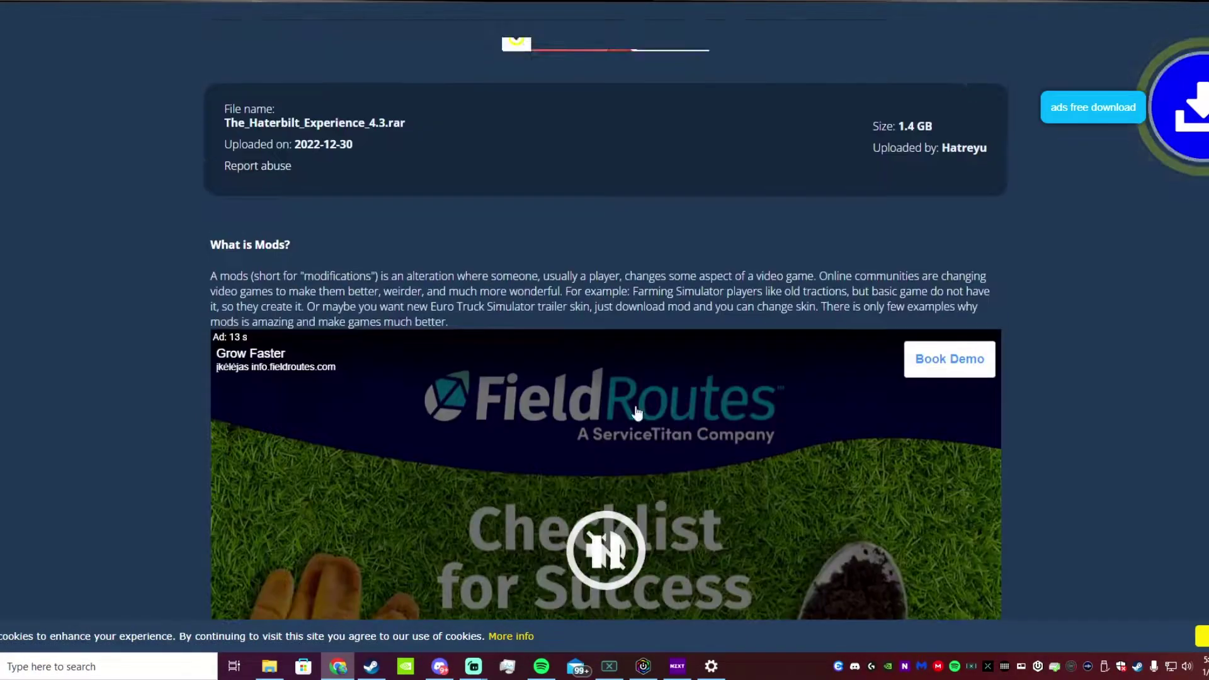
{"action": "scroll", "coordinate": [667, 409], "scroll_direction": "up", "scroll_amount": 10}
{"action": "scroll", "coordinate": [690, 381], "scroll_direction": "up", "scroll_amount": 2}
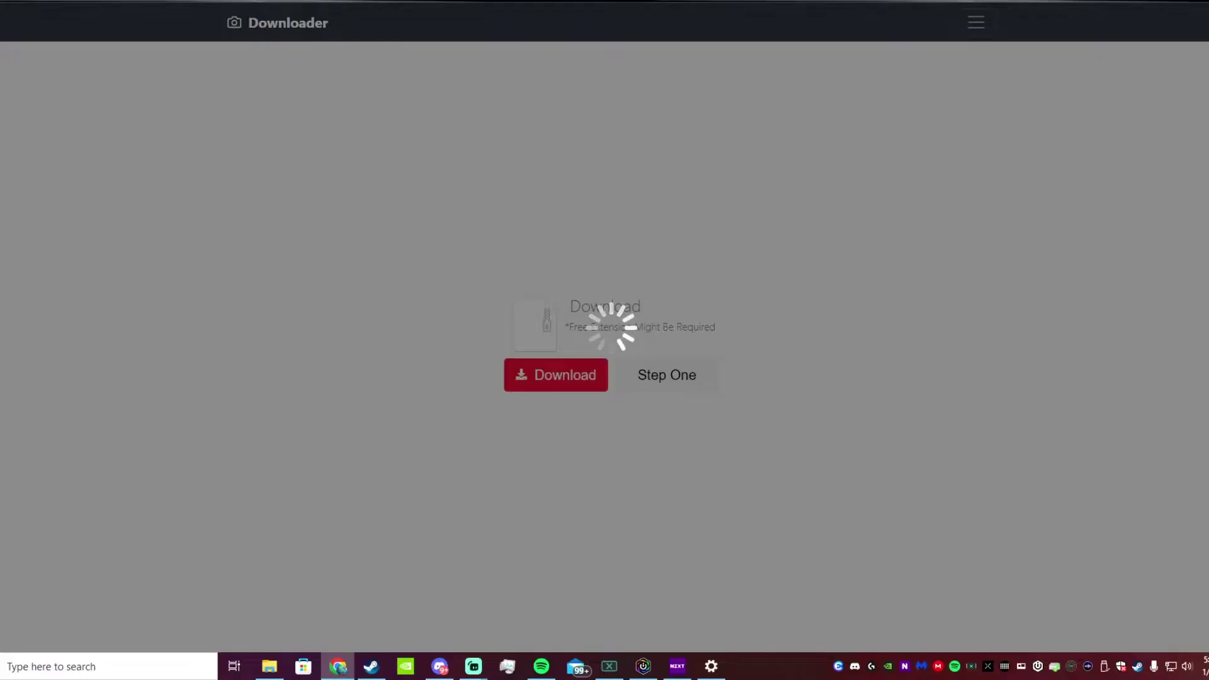
{"action": "key", "text": "ctrl+w"}
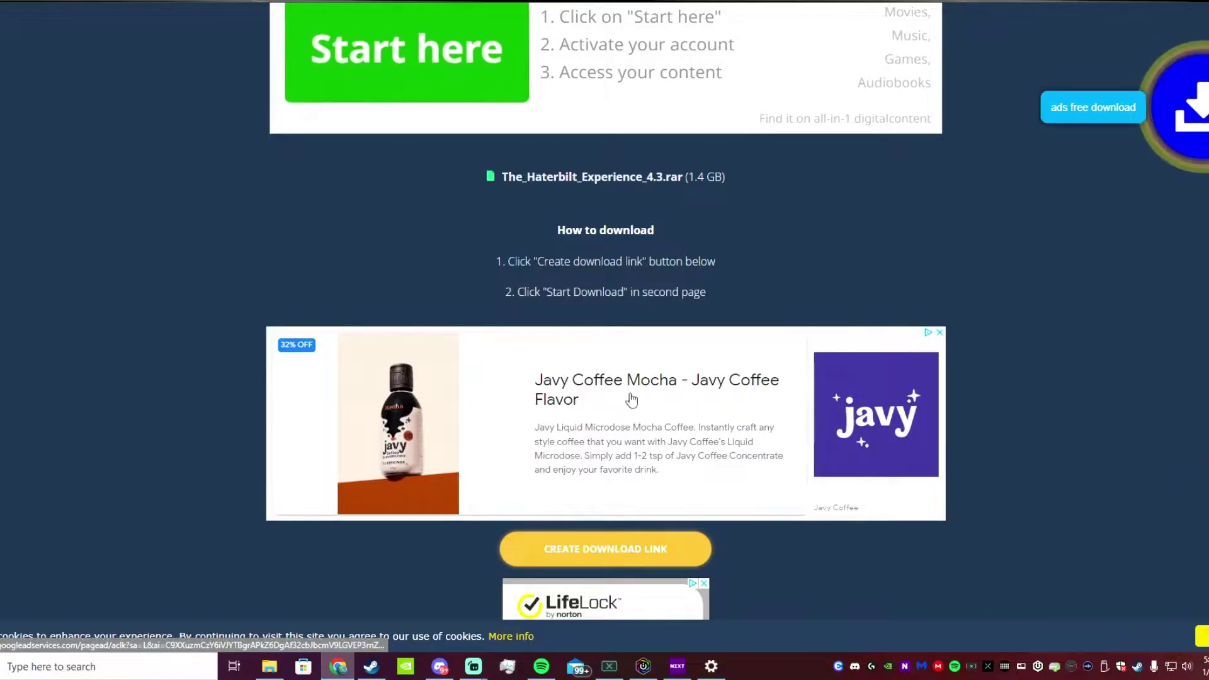
{"action": "left_click", "coordinate": [642, 552]}
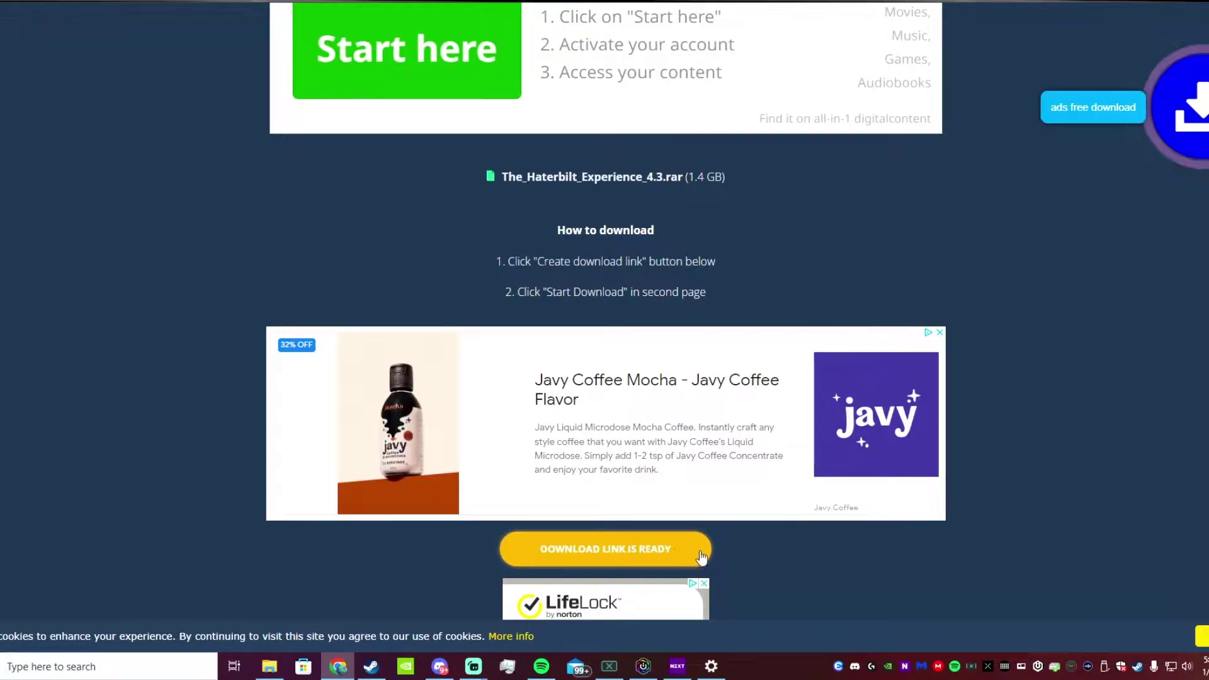
Step: Follow the prepared download link to the file's download page and close the advertising pages
{"action": "left_click", "coordinate": [695, 549]}
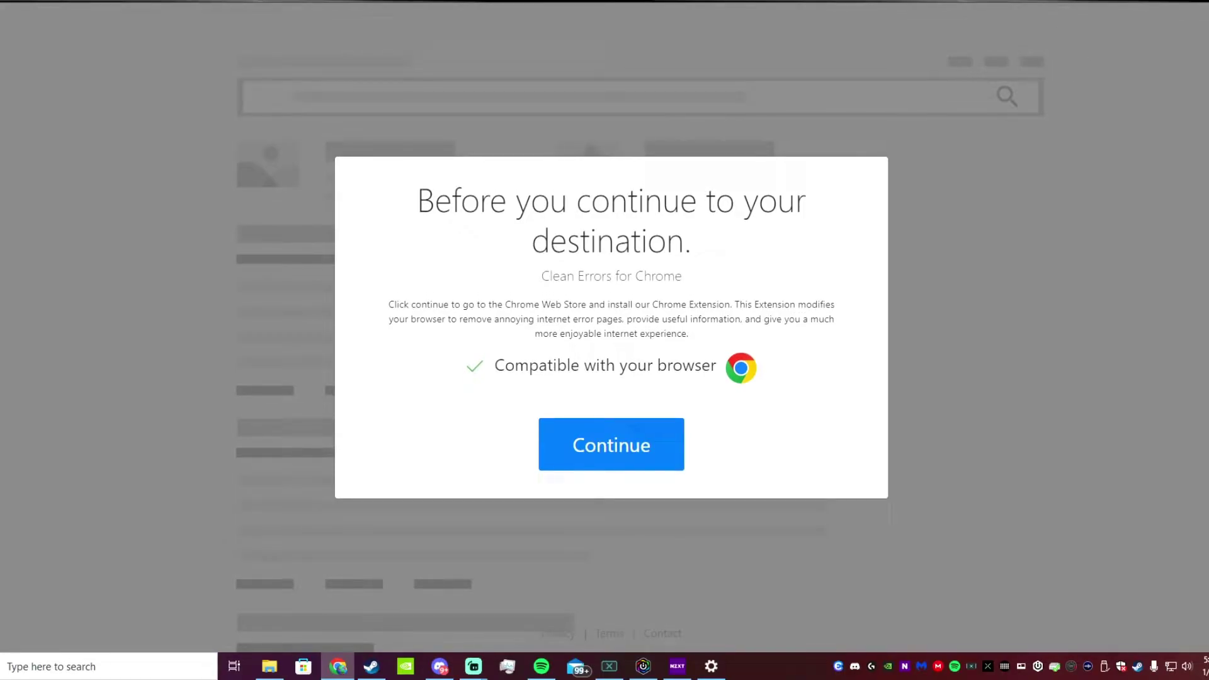
{"action": "key", "text": "ctrl+w"}
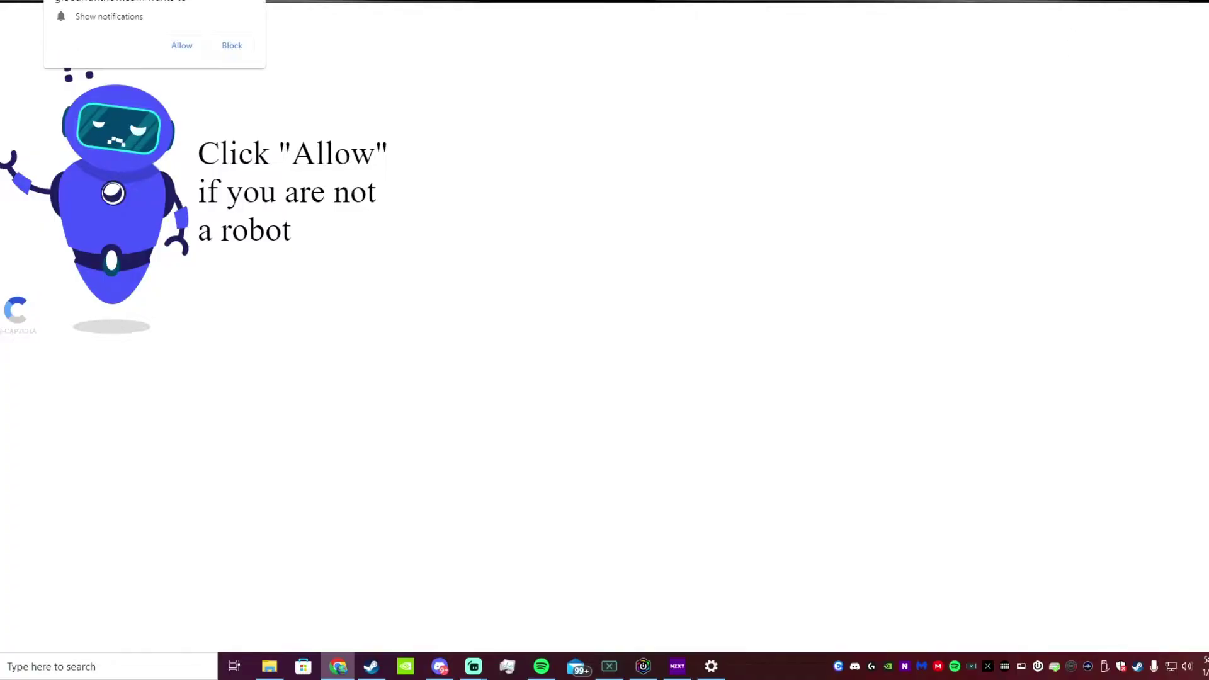
{"action": "key", "text": "ctrl+w"}
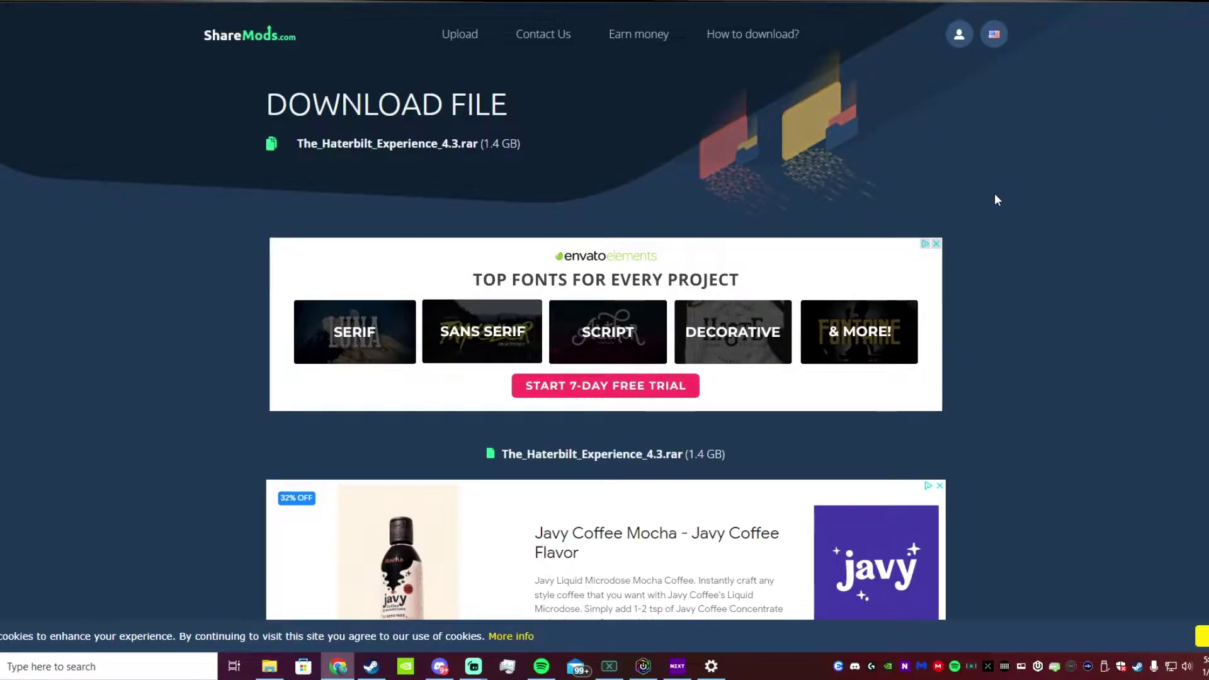
Step: Start the download of The_Haterbilt_Experience_4.3.rar, closing the pop-up page and retrying until the save dialog opens
{"action": "scroll", "coordinate": [828, 279], "scroll_direction": "down", "scroll_amount": 8}
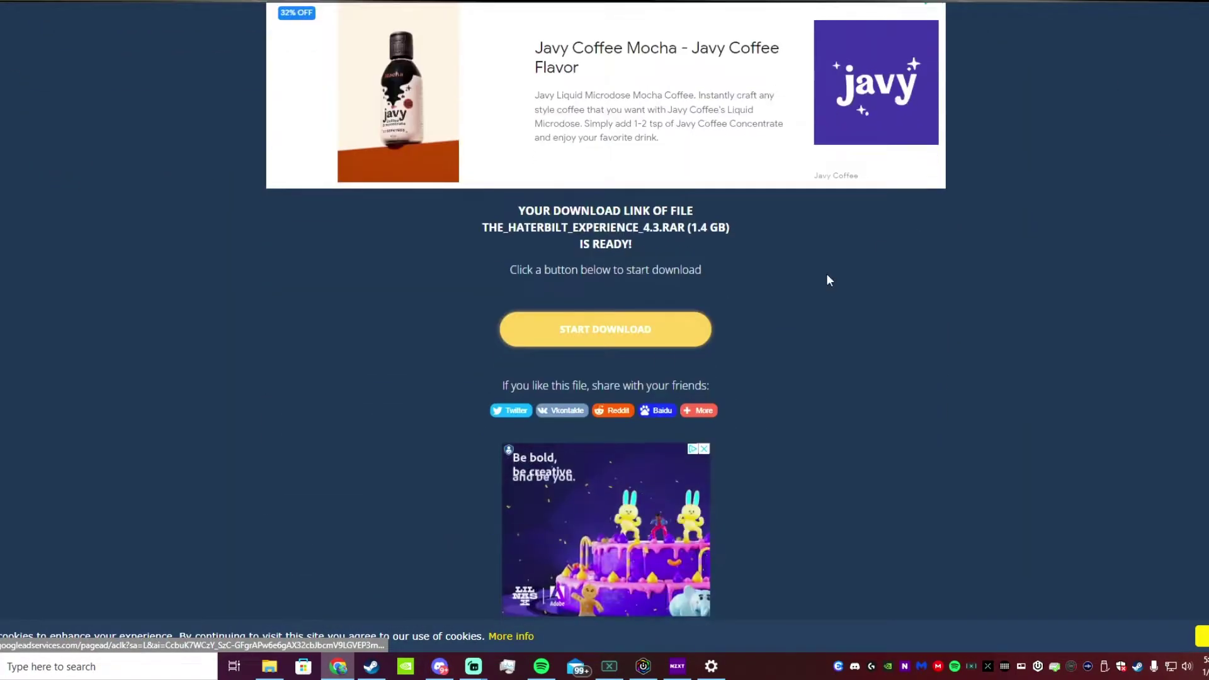
{"action": "left_click", "coordinate": [616, 328]}
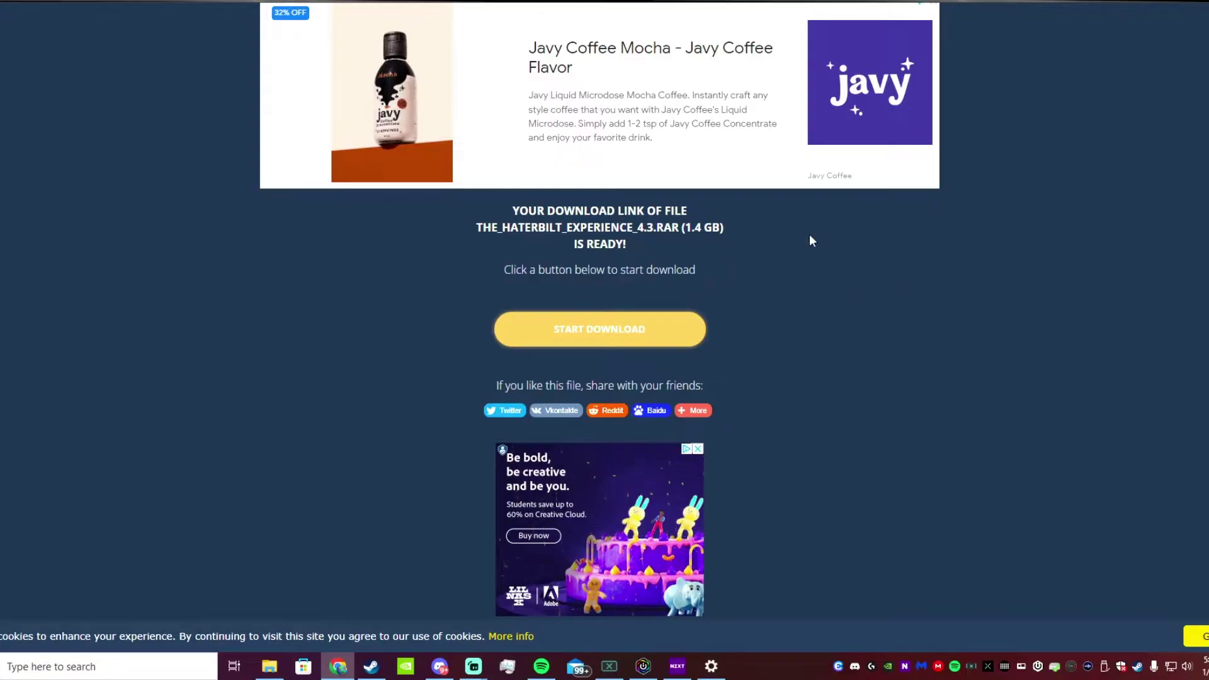
{"action": "scroll", "coordinate": [708, 359], "scroll_direction": "down", "scroll_amount": 4}
{"action": "scroll", "coordinate": [706, 362], "scroll_direction": "down", "scroll_amount": 2}
{"action": "scroll", "coordinate": [639, 426], "scroll_direction": "up", "scroll_amount": 5}
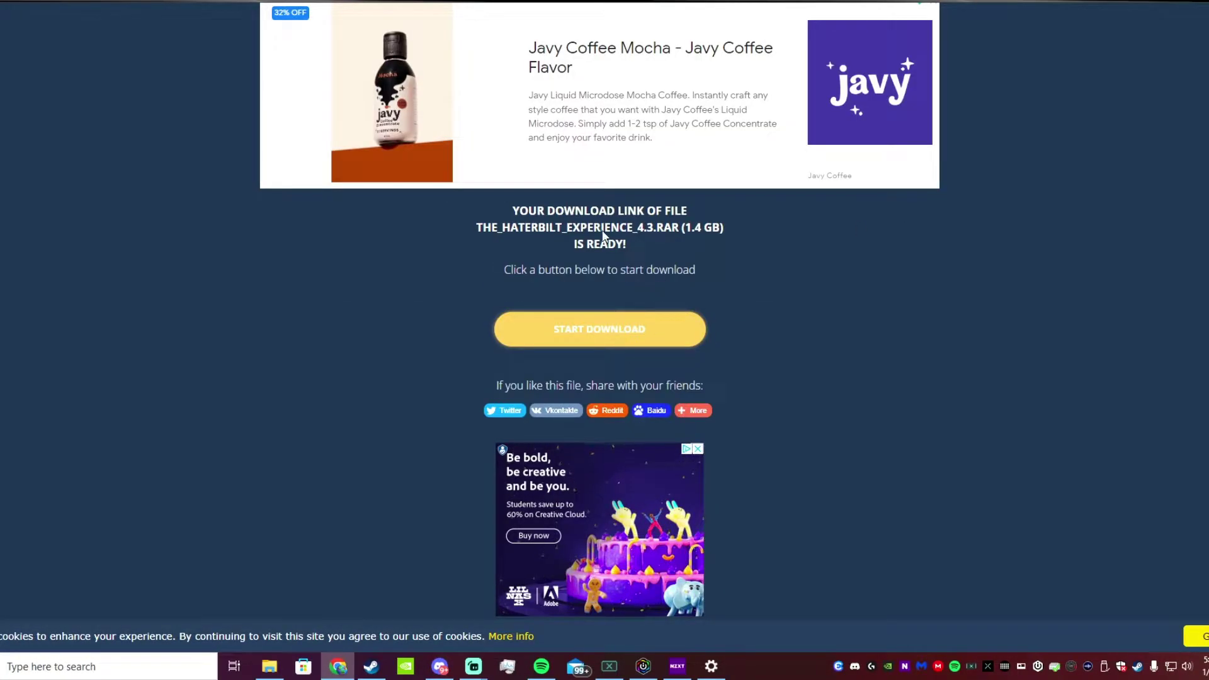
{"action": "left_click", "coordinate": [603, 332]}
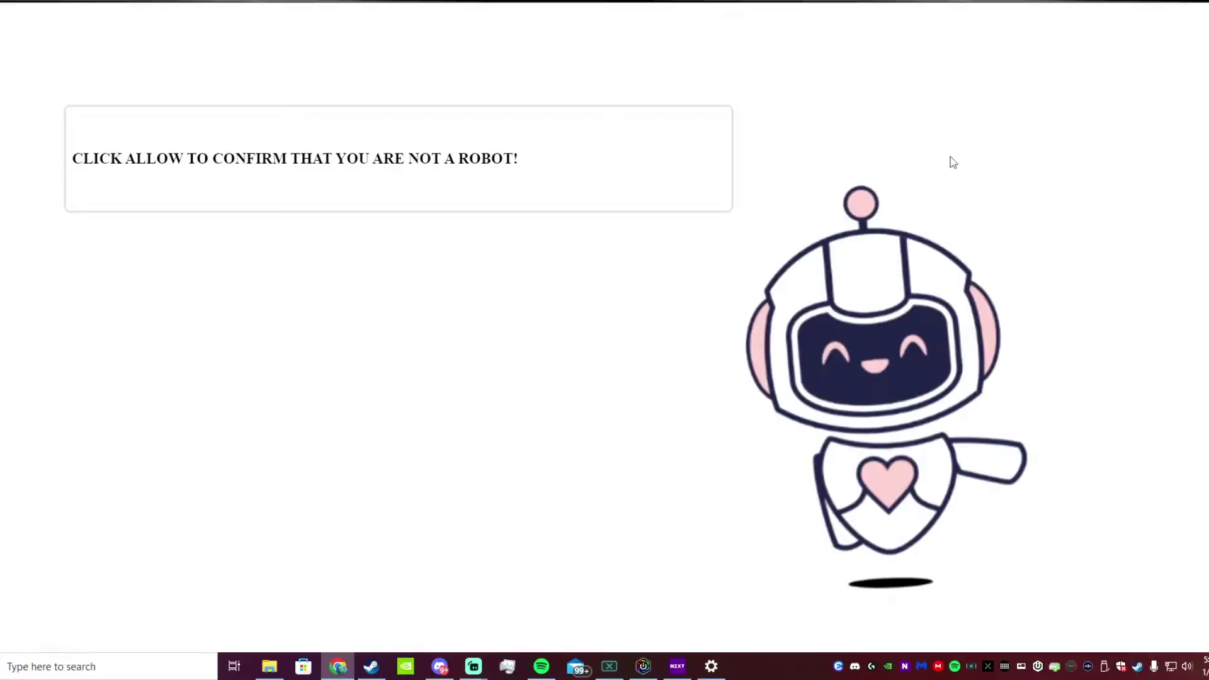
{"action": "key", "text": "ctrl+w"}
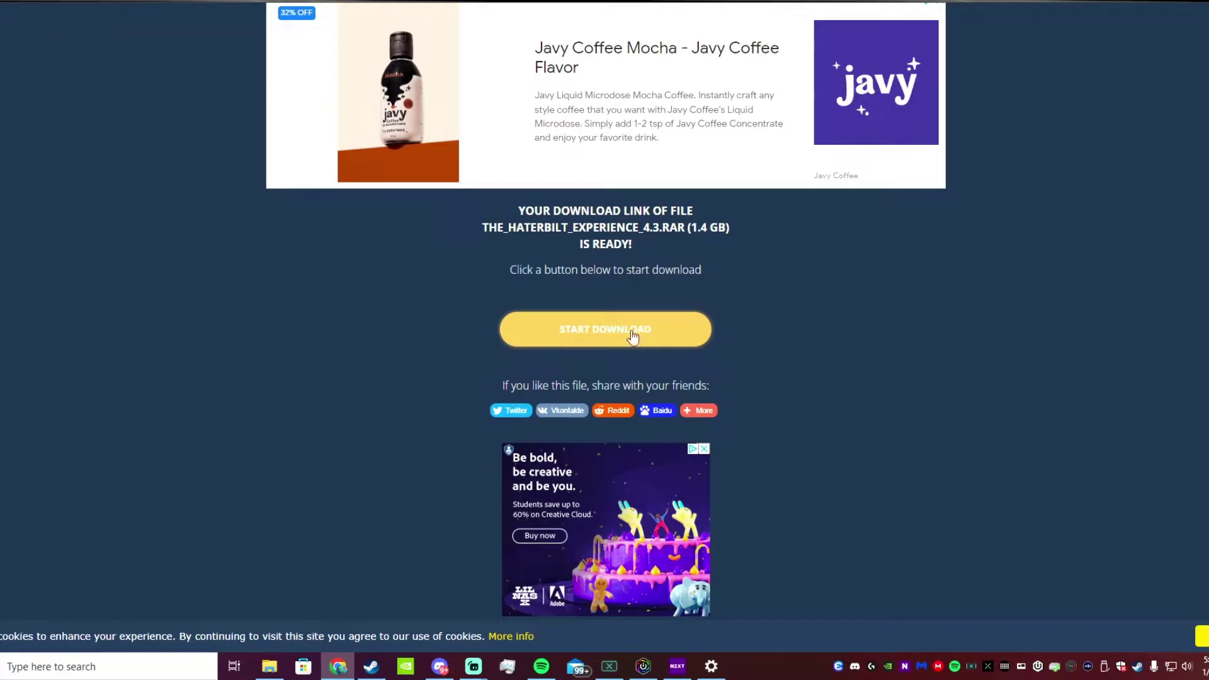
{"action": "left_click", "coordinate": [631, 337]}
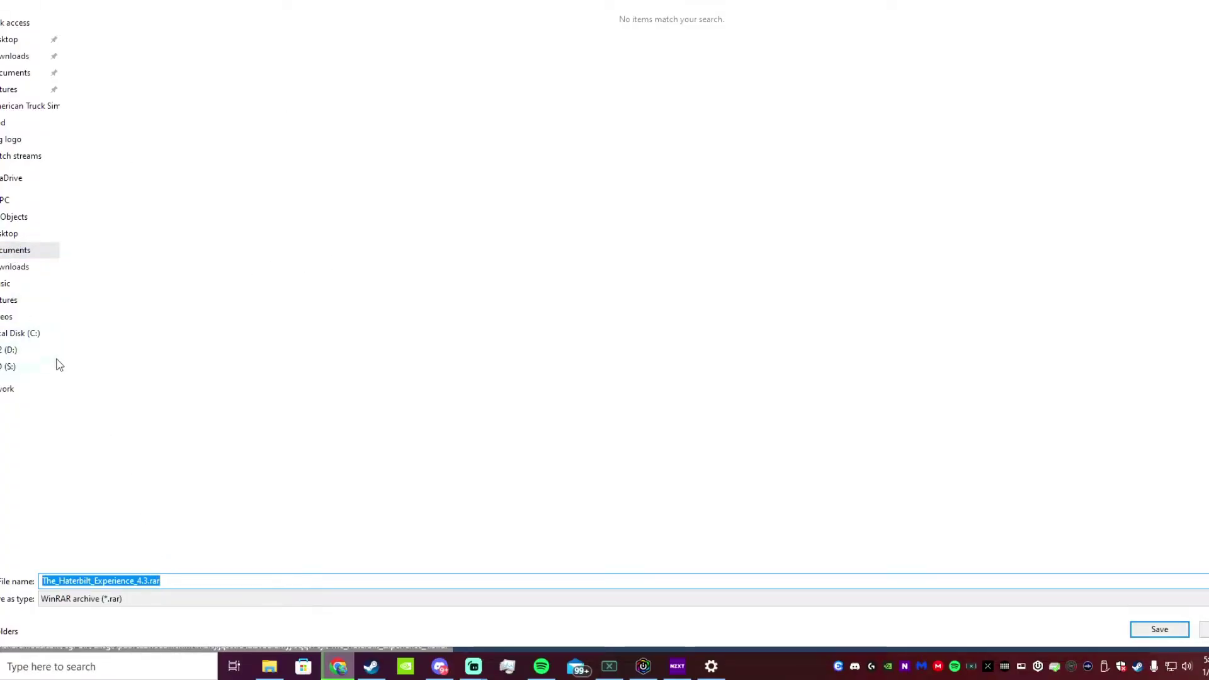
Step: Save The_Haterbilt_Experience_4.3.rar in the youtuberecording folder on the D: drive
{"action": "left_click", "coordinate": [14, 350]}
{"action": "double_click", "coordinate": [148, 165]}
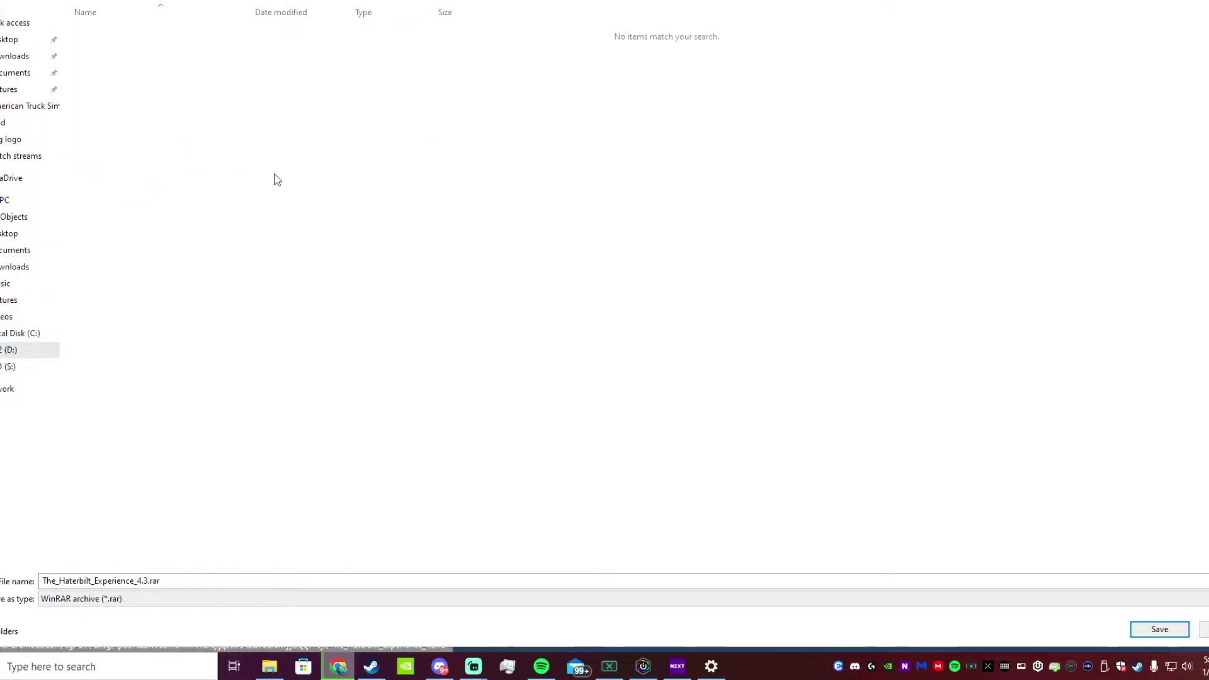
{"action": "left_click", "coordinate": [1159, 629]}
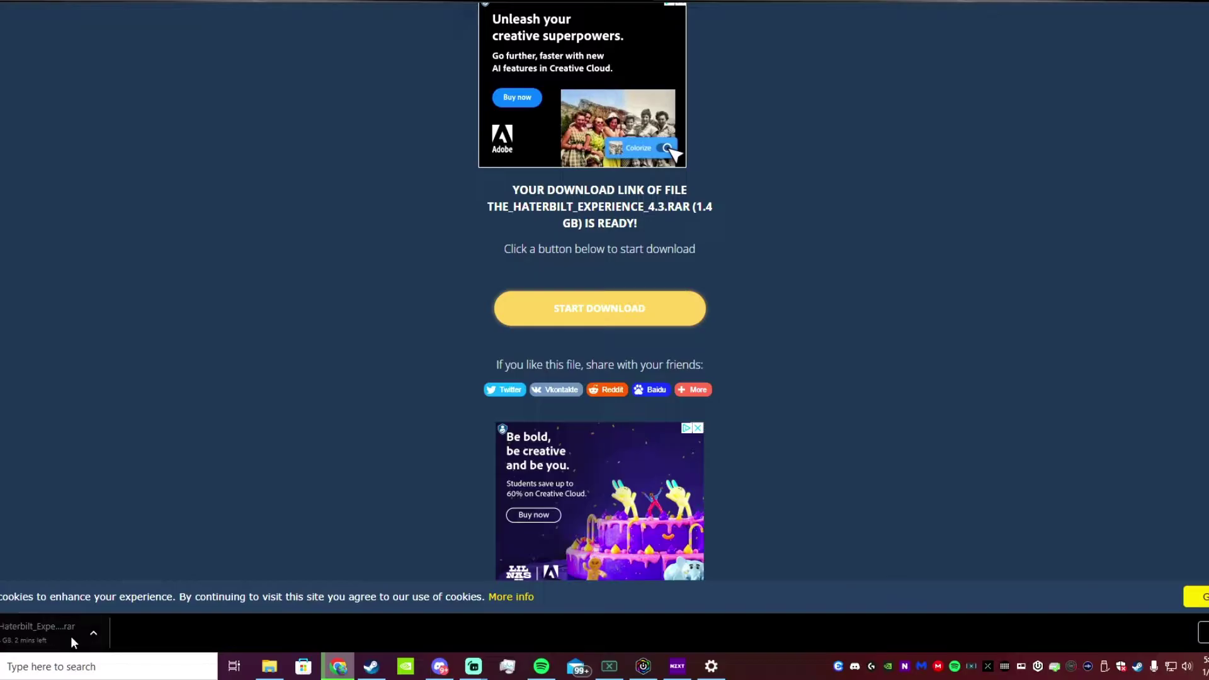
Step: Show the archive being downloaded in its folder, bring that window into view and minimize it
{"action": "left_click", "coordinate": [95, 632]}
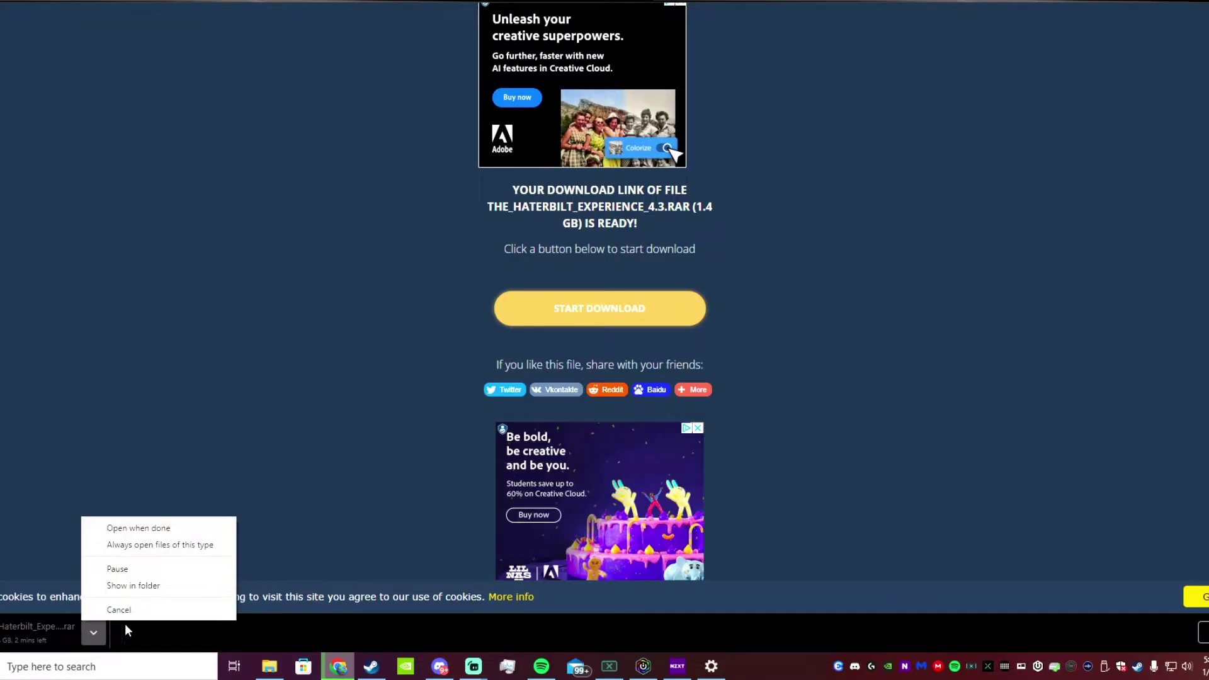
{"action": "left_click", "coordinate": [155, 584]}
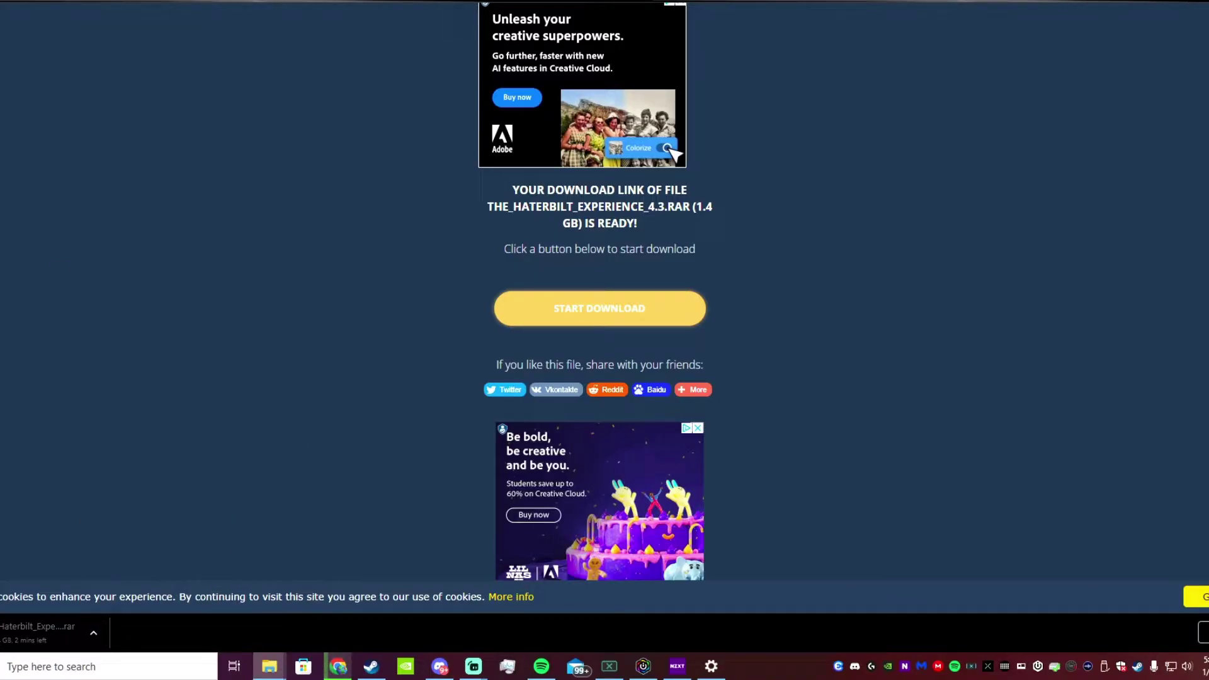
{"action": "left_click_drag", "start_coordinate": [0, 51], "coordinate": [332, 29]}
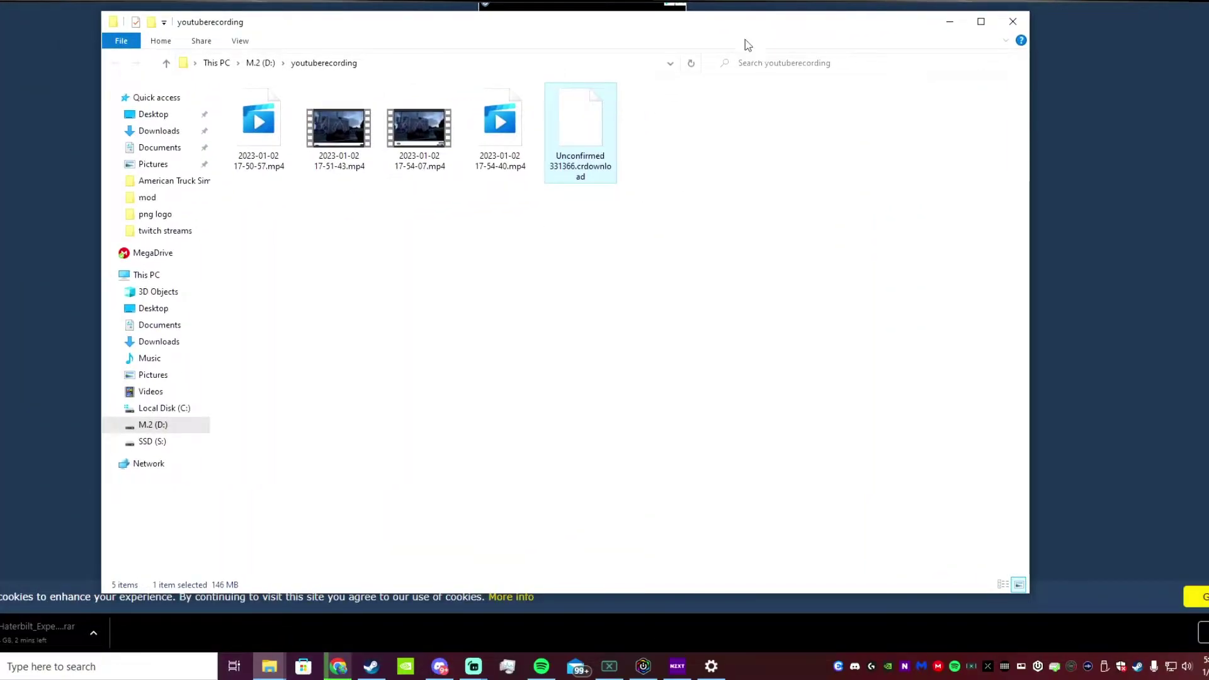
{"action": "left_click", "coordinate": [950, 22]}
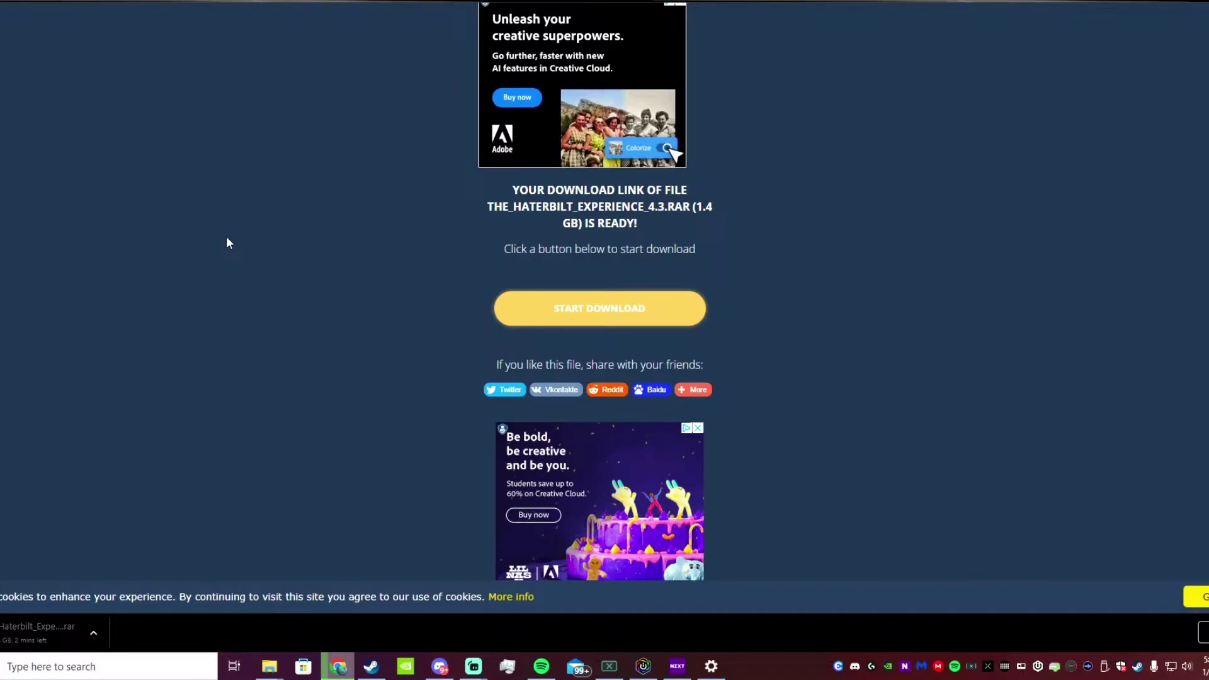
Step: Show the downloaded archive in its folder, then narrow the folder window and move it aside
{"action": "left_click", "coordinate": [96, 630]}
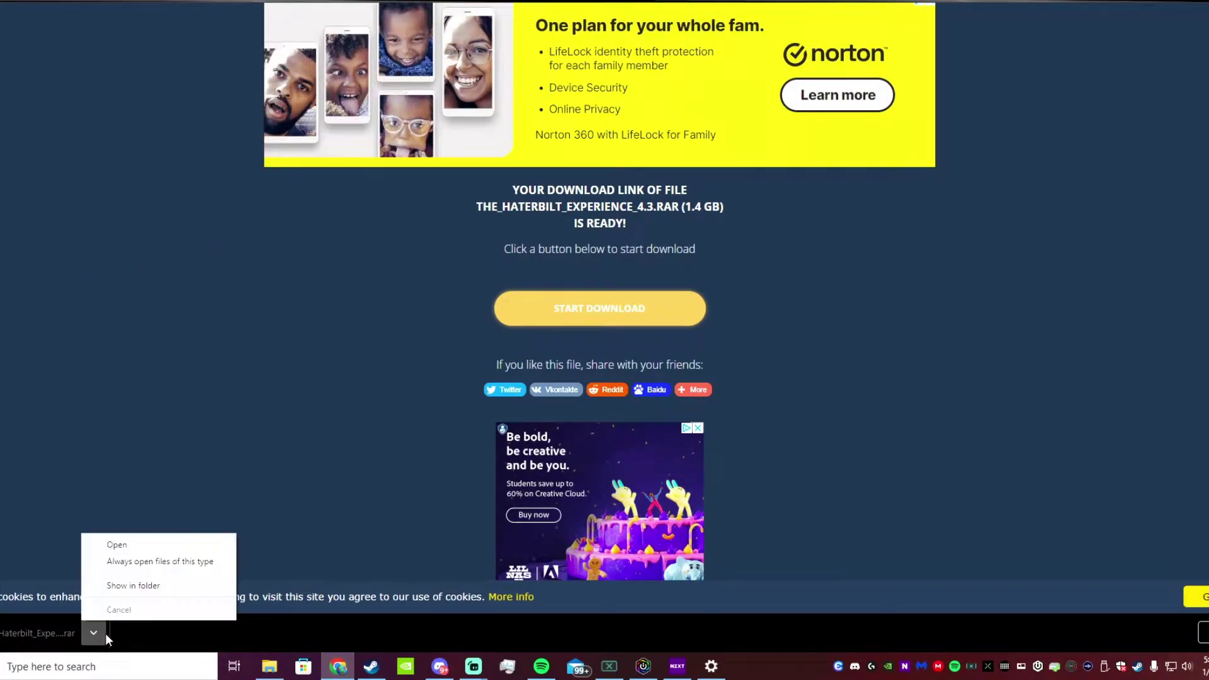
{"action": "left_click", "coordinate": [136, 586]}
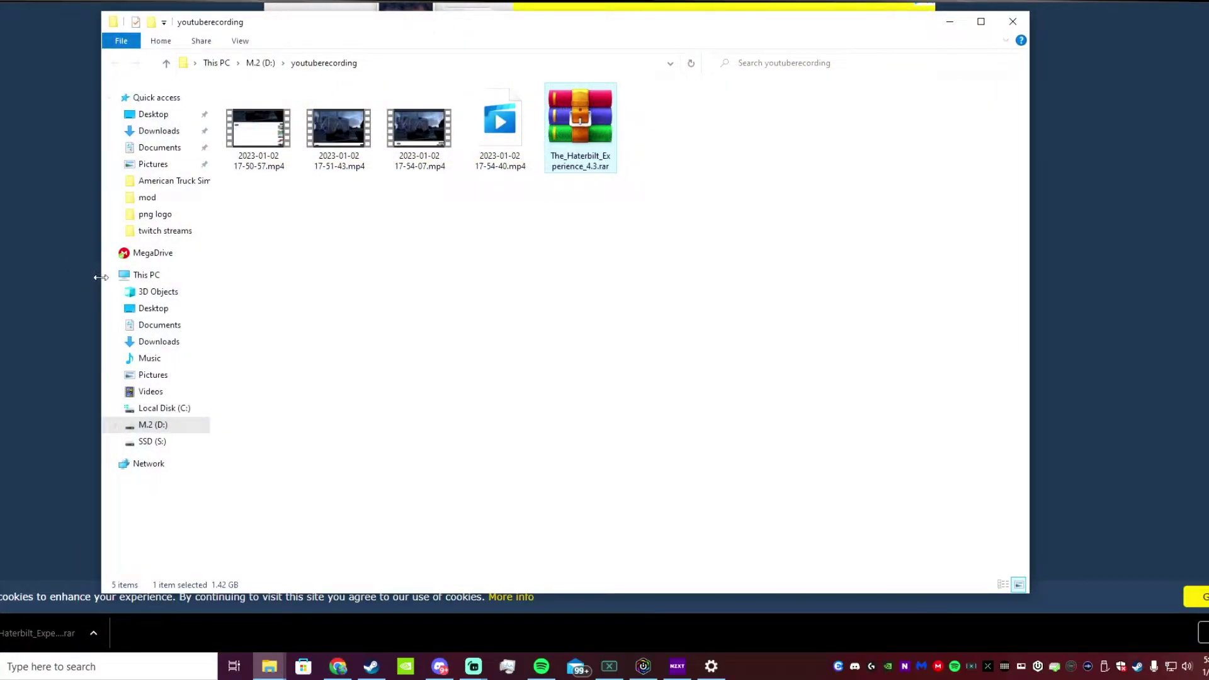
{"action": "left_click_drag", "start_coordinate": [100, 277], "coordinate": [459, 277]}
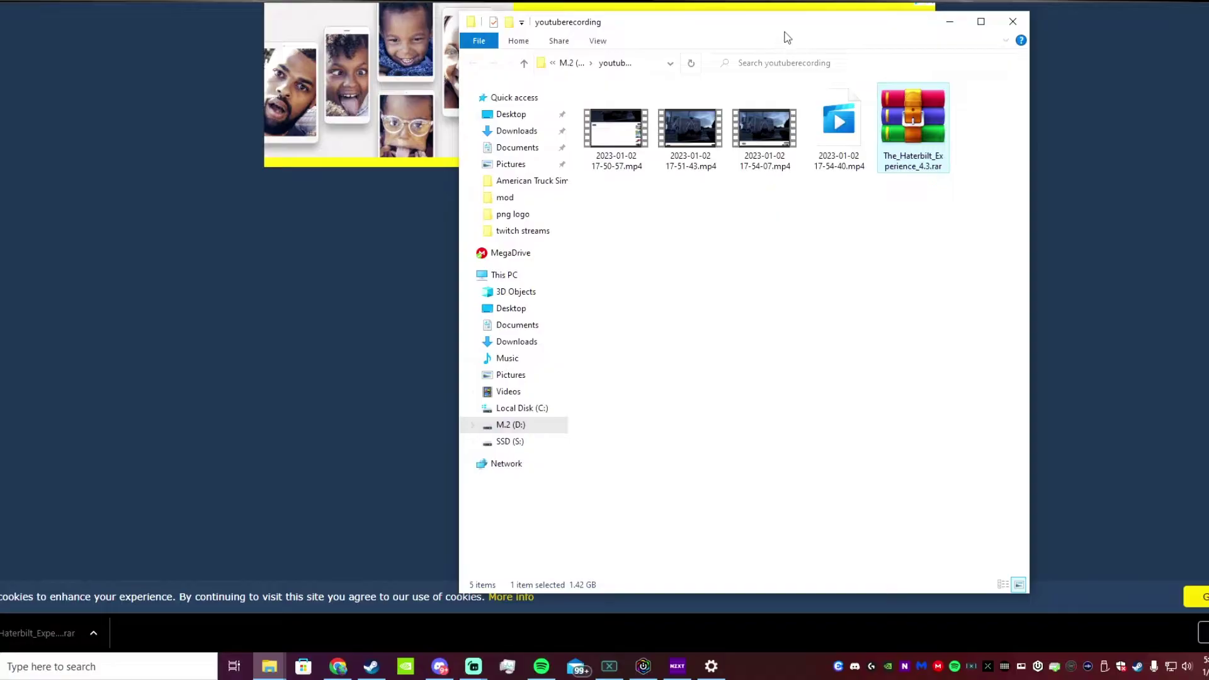
{"action": "left_click_drag", "start_coordinate": [786, 37], "coordinate": [970, 20]}
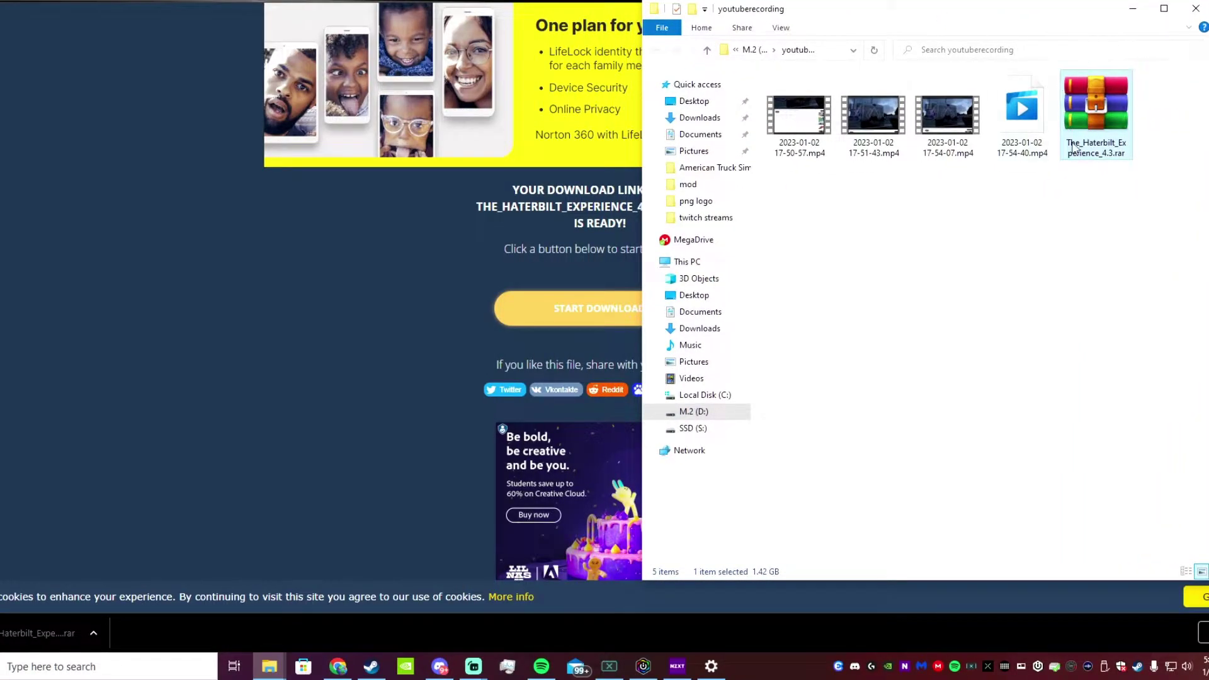
{"action": "right_click", "coordinate": [1096, 109]}
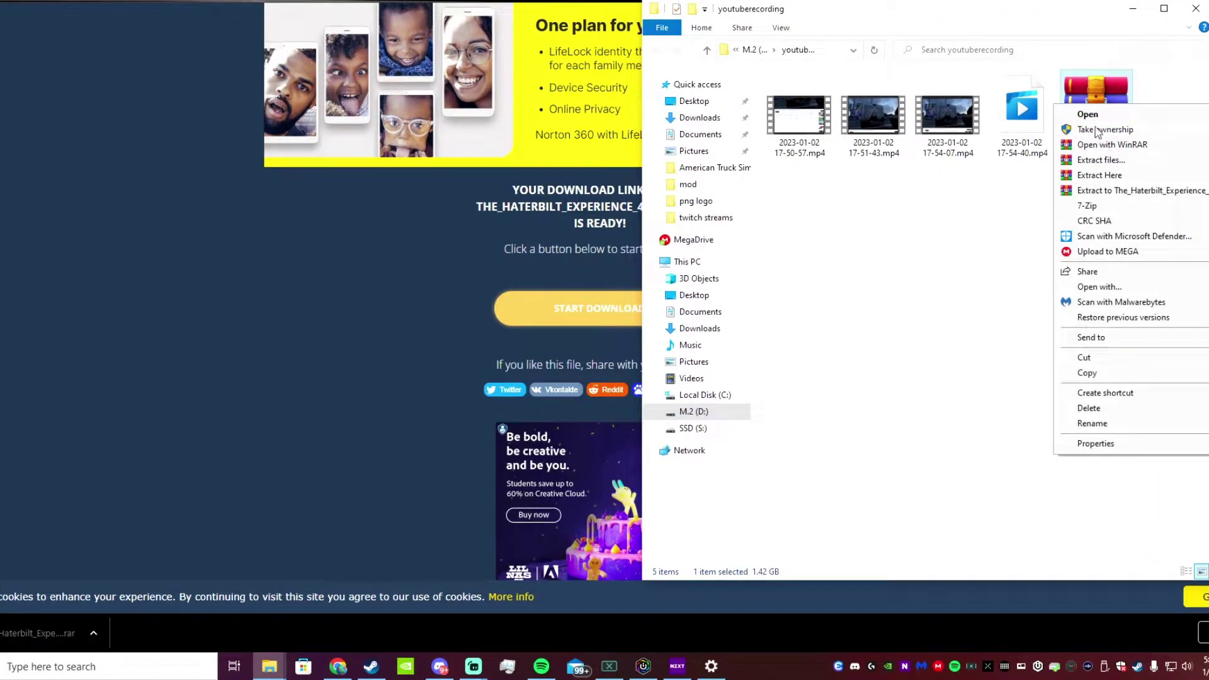
{"action": "left_click", "coordinate": [968, 216]}
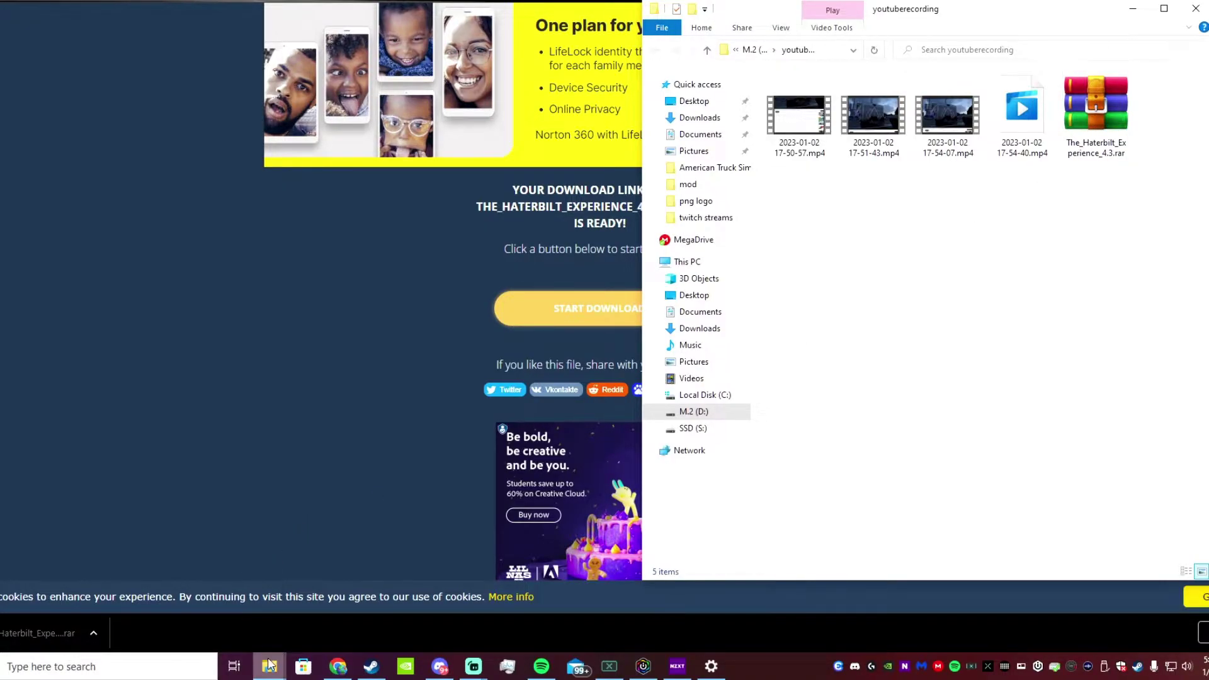
Step: Open a second File Explorer window and go to the Documents folder
{"action": "mouse_move", "coordinate": [270, 664]}
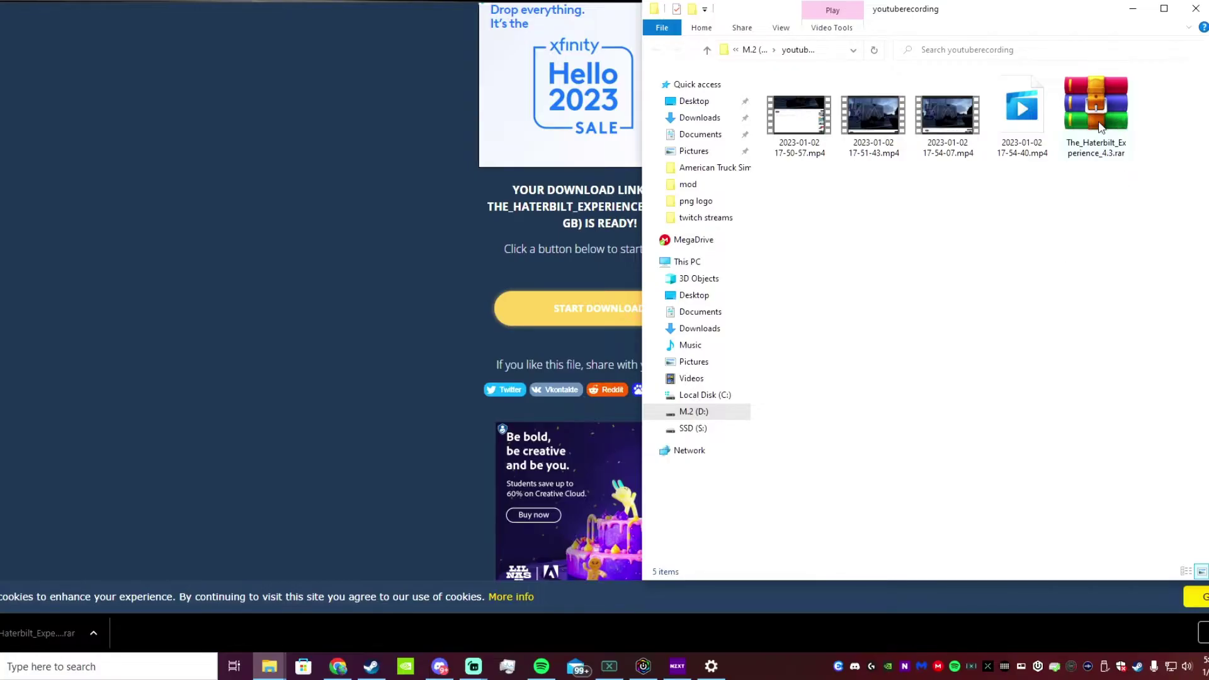
{"action": "left_click", "coordinate": [269, 666]}
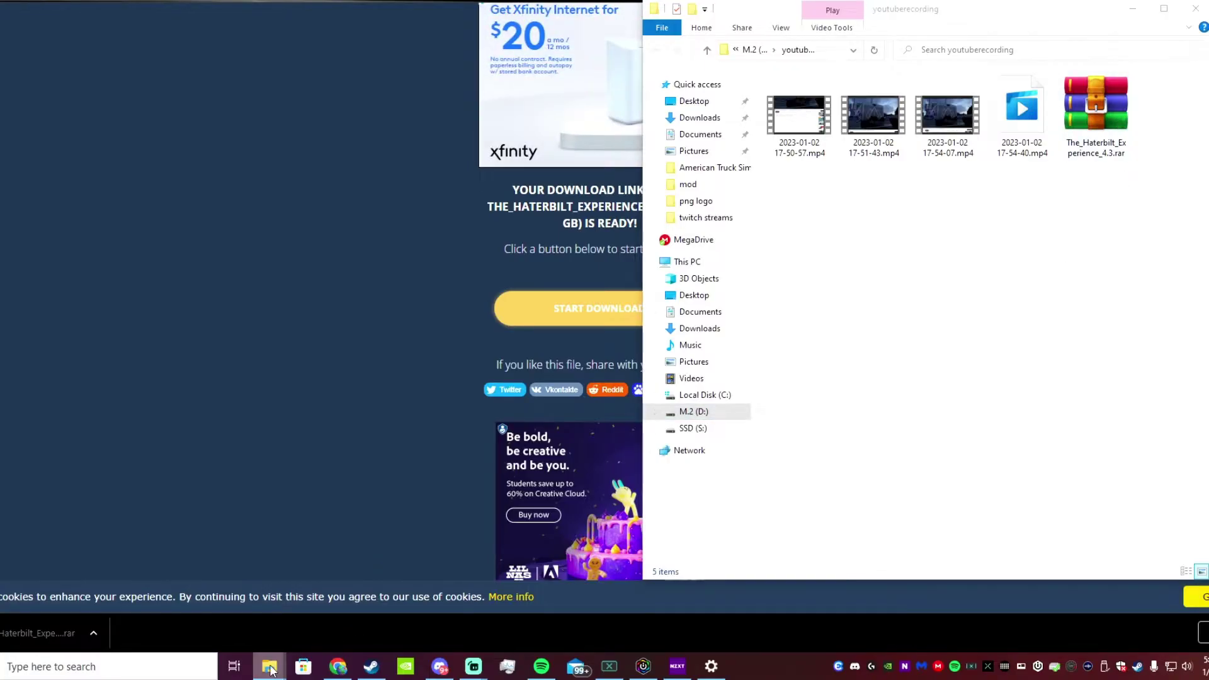
{"action": "left_click", "coordinate": [254, 587]}
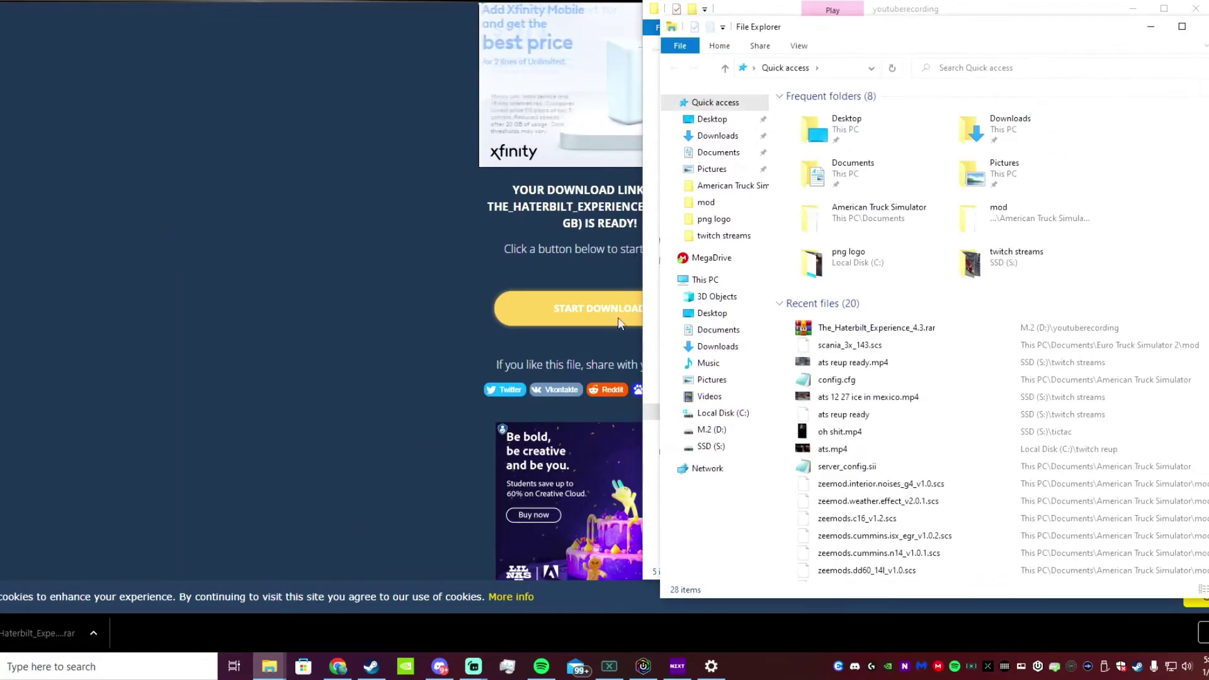
{"action": "left_click", "coordinate": [718, 329]}
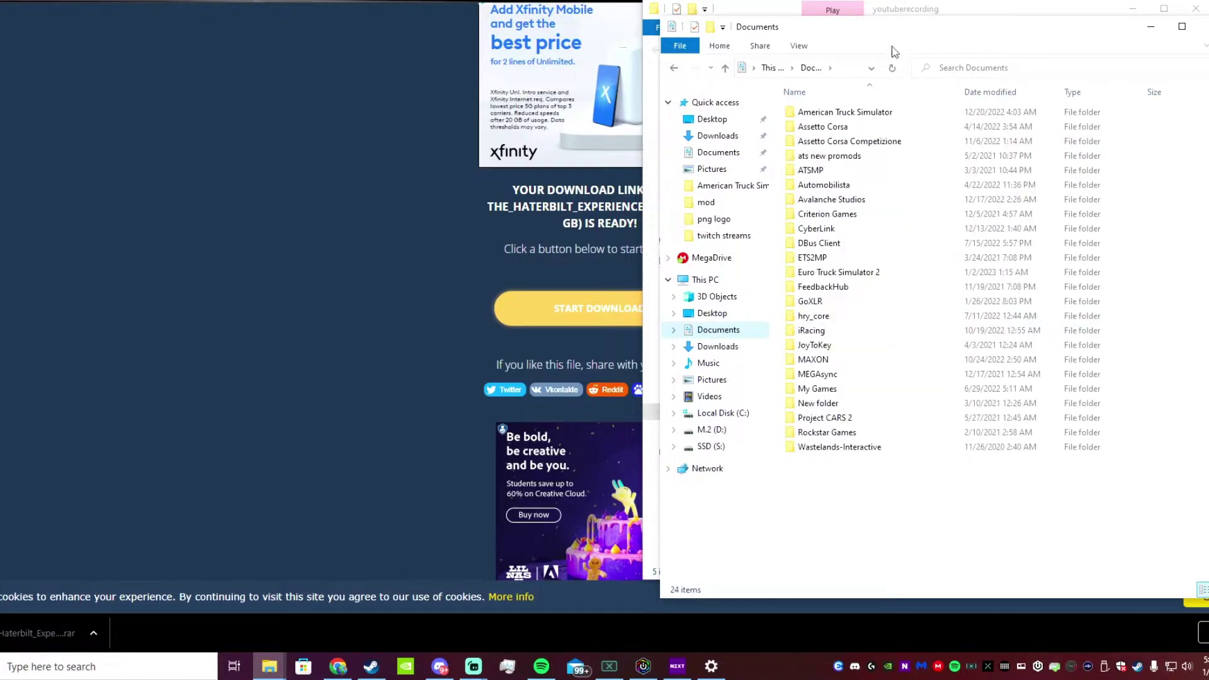
Step: Place the Documents window beside the youtuberecording window and open the mod folder inside American Truck Simulator
{"action": "left_click_drag", "start_coordinate": [892, 52], "coordinate": [232, 43]}
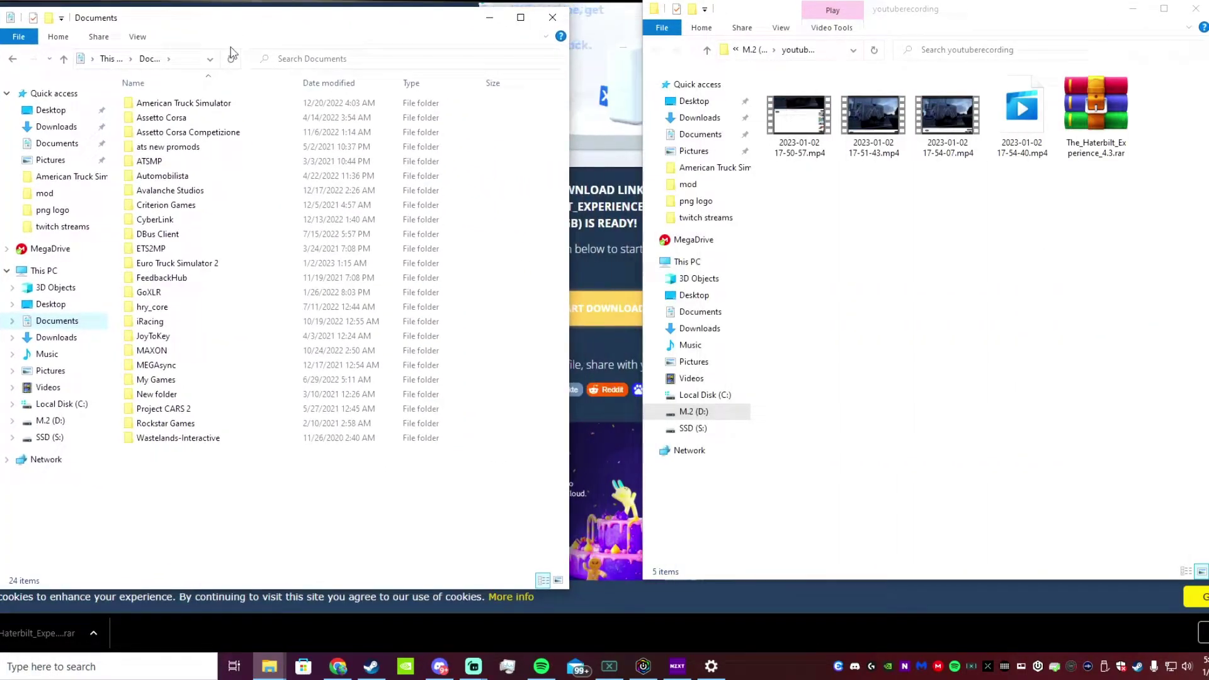
{"action": "double_click", "coordinate": [189, 106]}
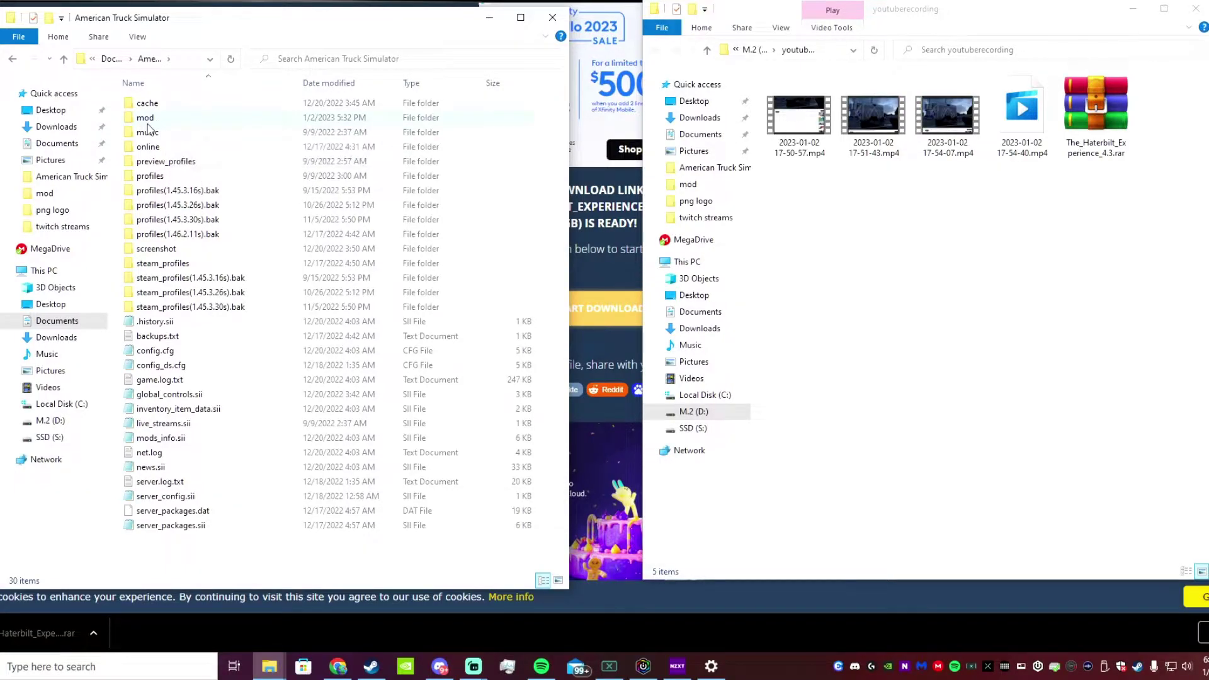
{"action": "double_click", "coordinate": [190, 119]}
{"action": "left_click_drag", "start_coordinate": [203, 324], "coordinate": [195, 111]}
{"action": "left_click", "coordinate": [243, 371]}
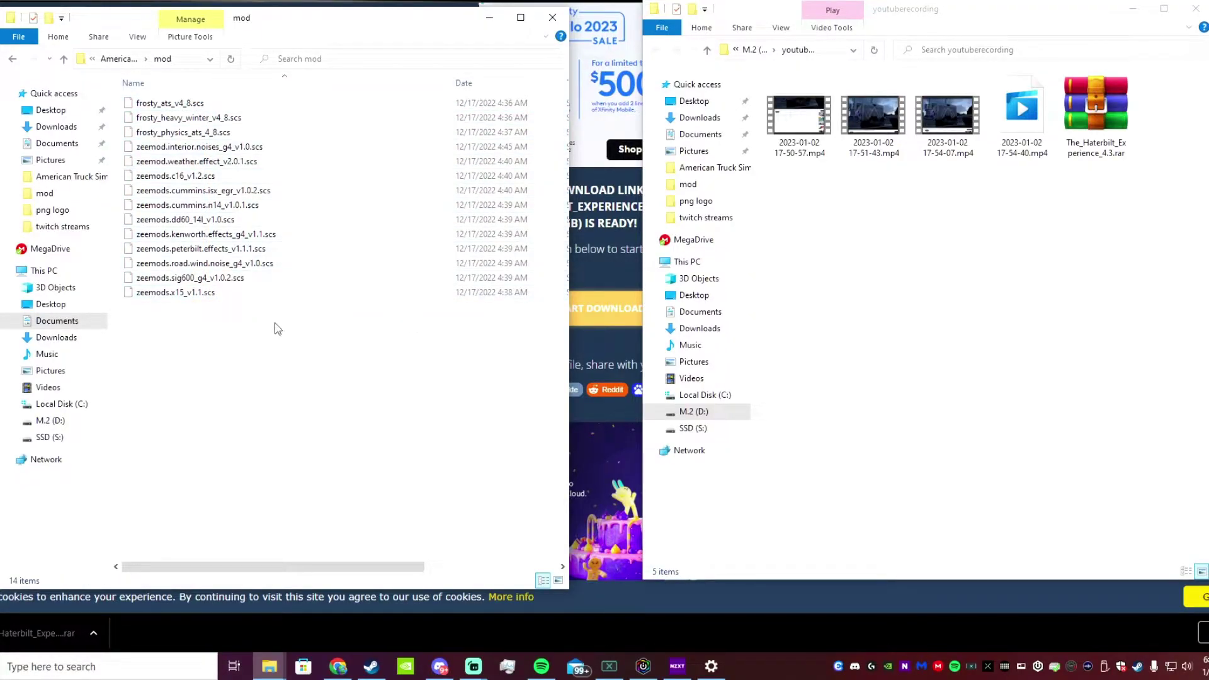
{"action": "mouse_move", "coordinate": [205, 323]}
{"action": "left_mouse_down"}
{"action": "mouse_move", "coordinate": [199, 106]}
{"action": "mouse_move", "coordinate": [207, 319]}
{"action": "left_mouse_up"}
Step: Copy The_Haterbilt_Experience_4.3.rar into the mod folder and open that copy in WinRAR beside the folder window
{"action": "left_click_drag", "start_coordinate": [1100, 104], "coordinate": [186, 447]}
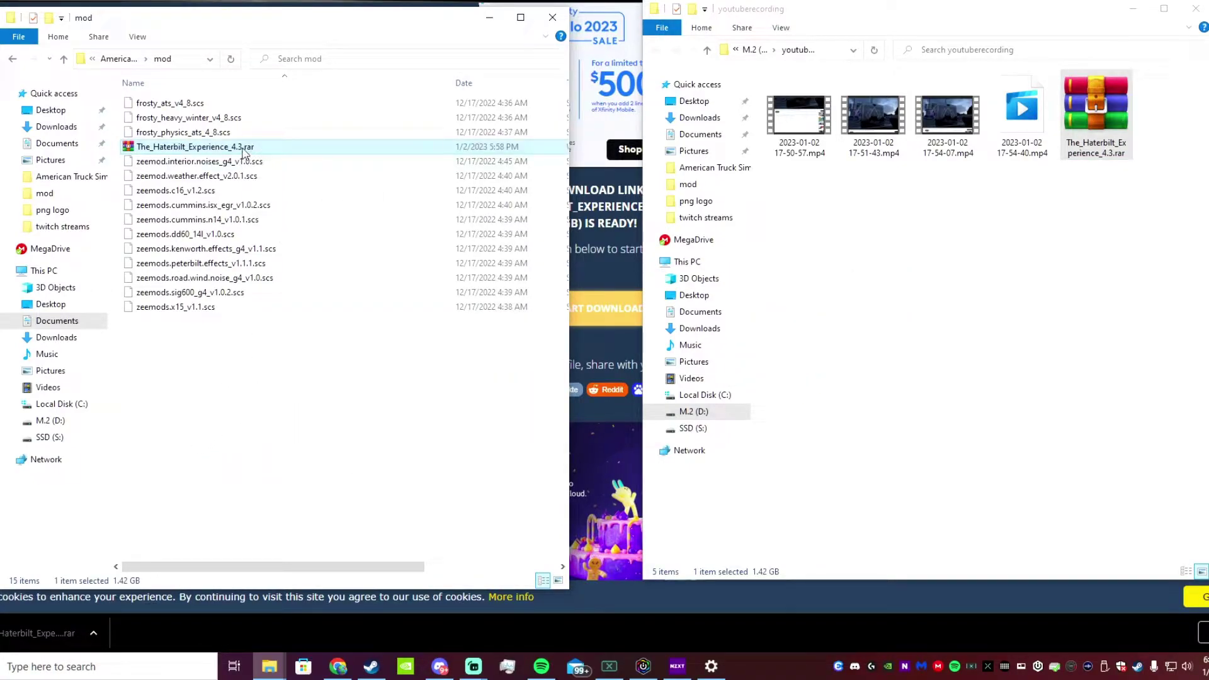
{"action": "right_click", "coordinate": [245, 153]}
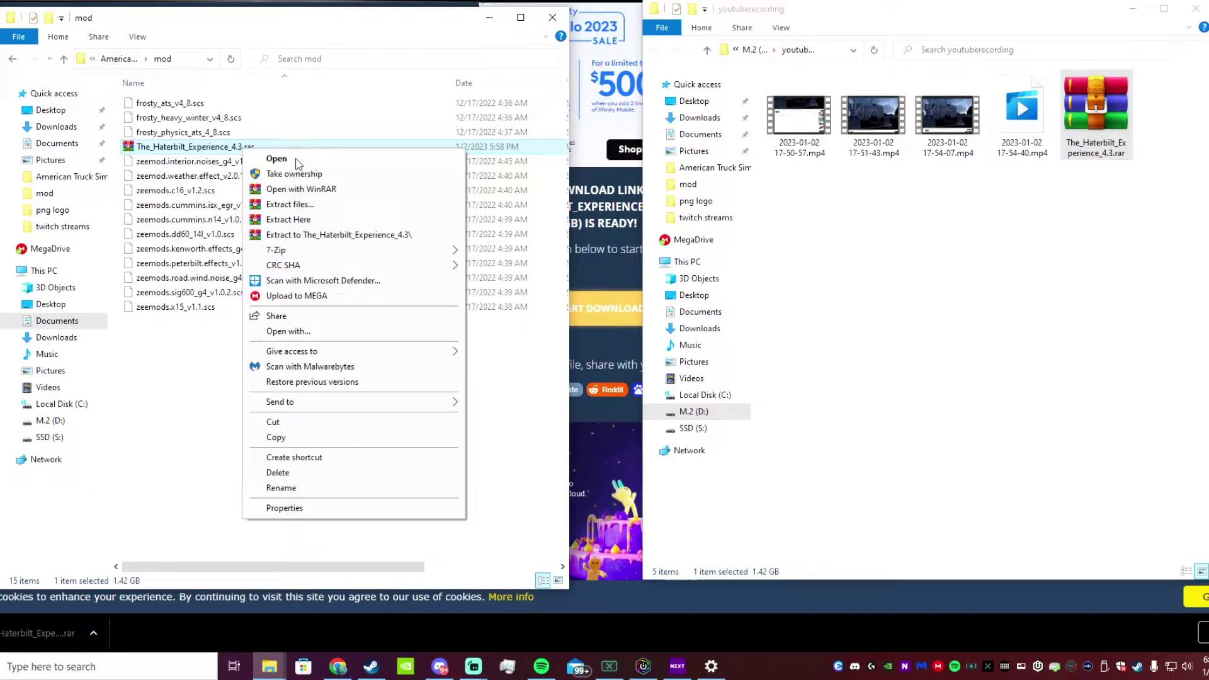
{"action": "left_click", "coordinate": [298, 162]}
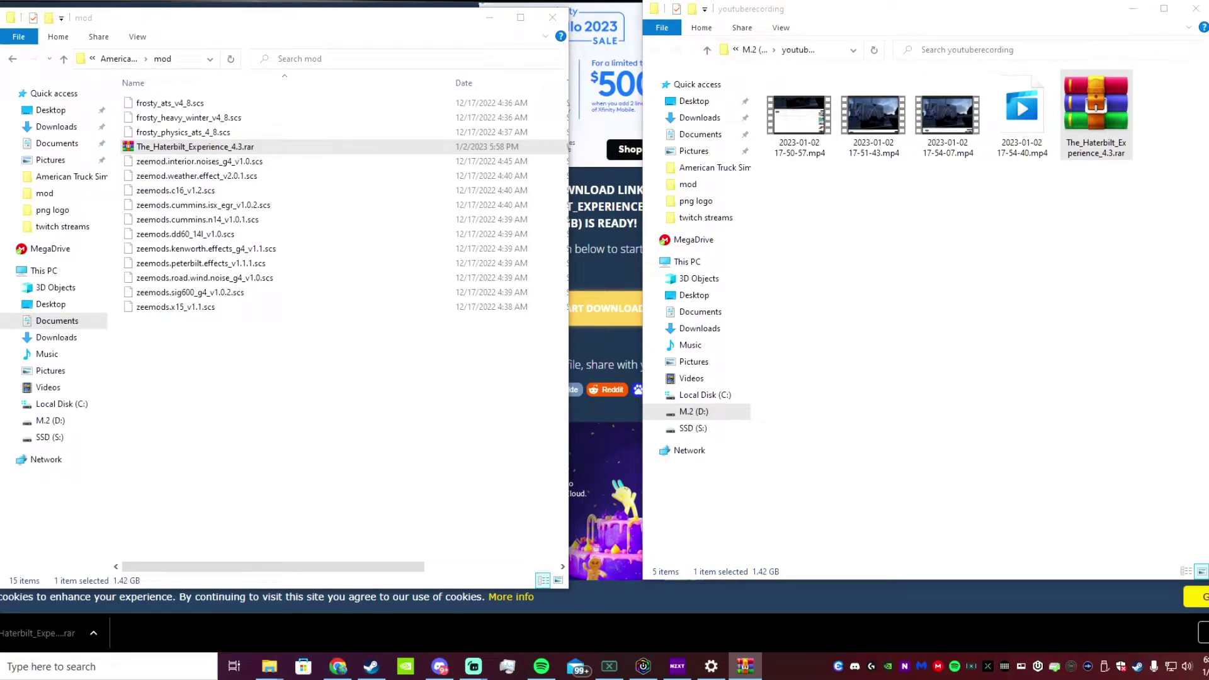
{"action": "left_click_drag", "start_coordinate": [0, 25], "coordinate": [948, 31]}
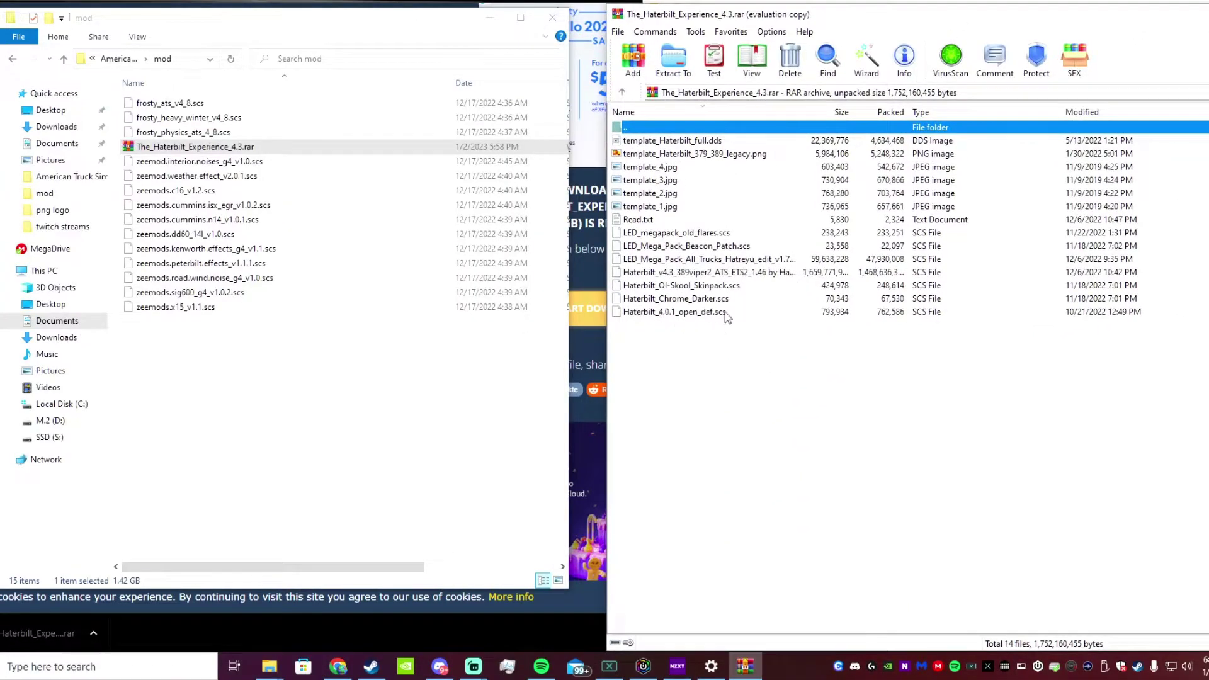
Step: Extract Haterbilt_v4.3_389viper2_ATS_ETS2_1.46 by Hatreyu.scs and LED_Mega_Pack_All_Trucks_Hatreyu_edit_v1.7.scs from the archive into the mod folder
{"action": "left_click", "coordinate": [703, 182]}
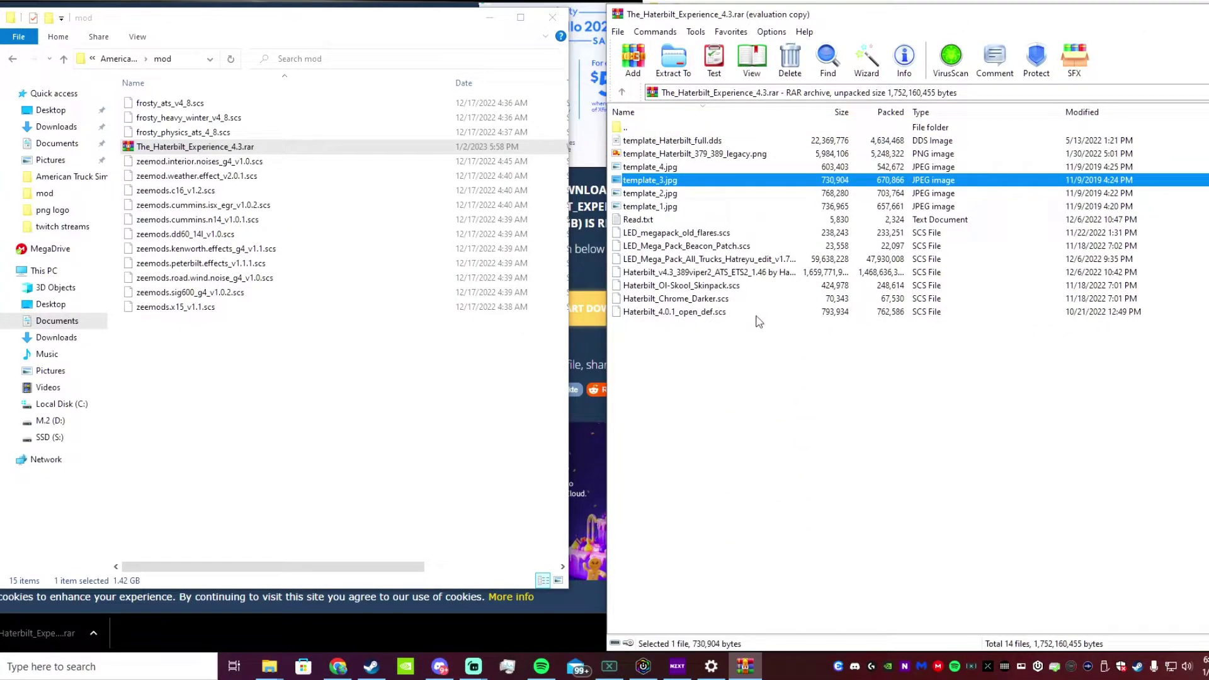
{"action": "left_click", "coordinate": [734, 273]}
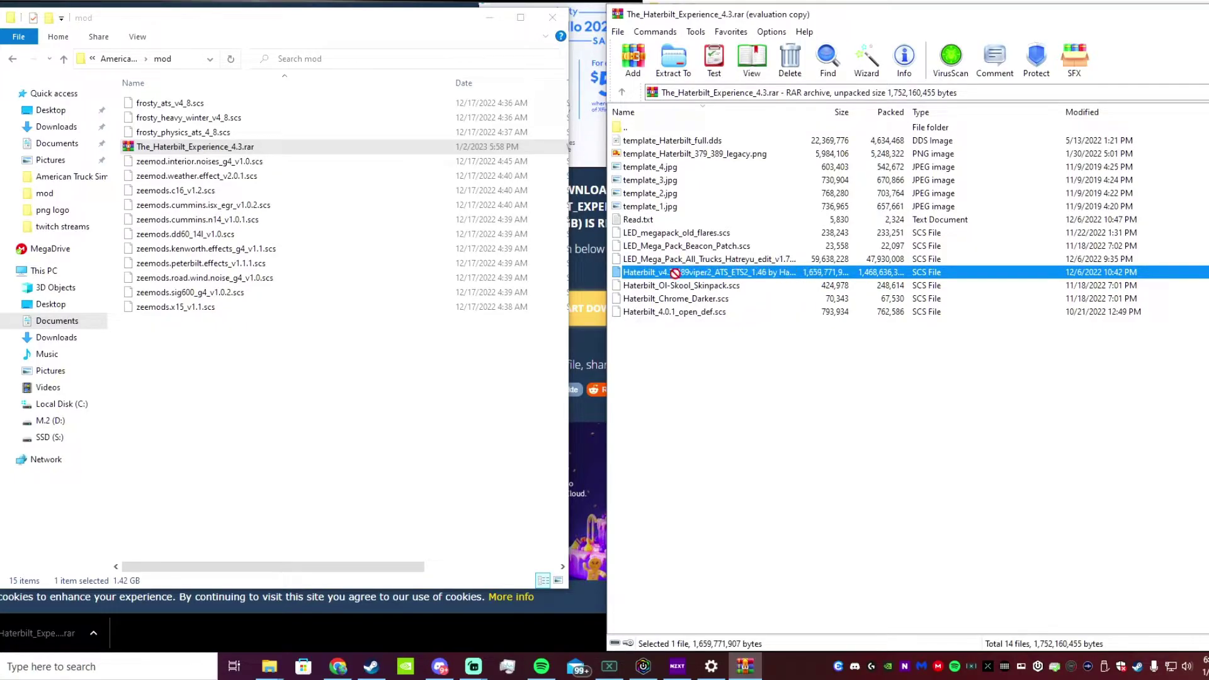
{"action": "left_click_drag", "start_coordinate": [258, 403], "coordinate": [247, 401]}
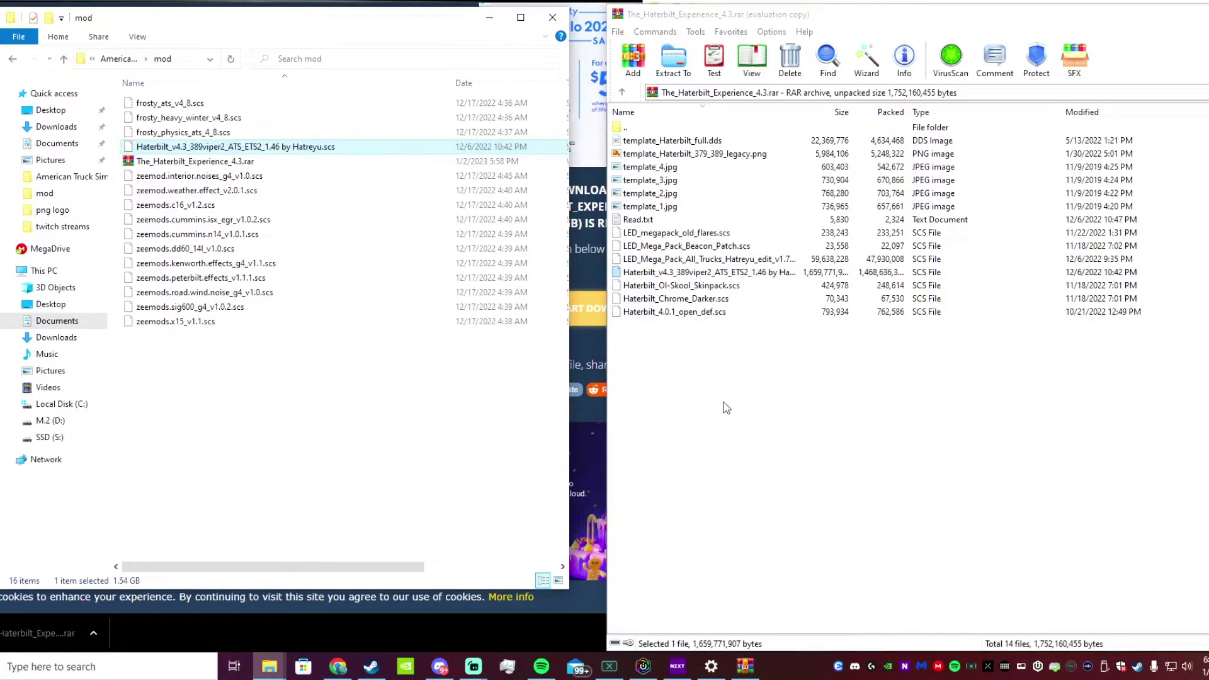
{"action": "left_click", "coordinate": [731, 262]}
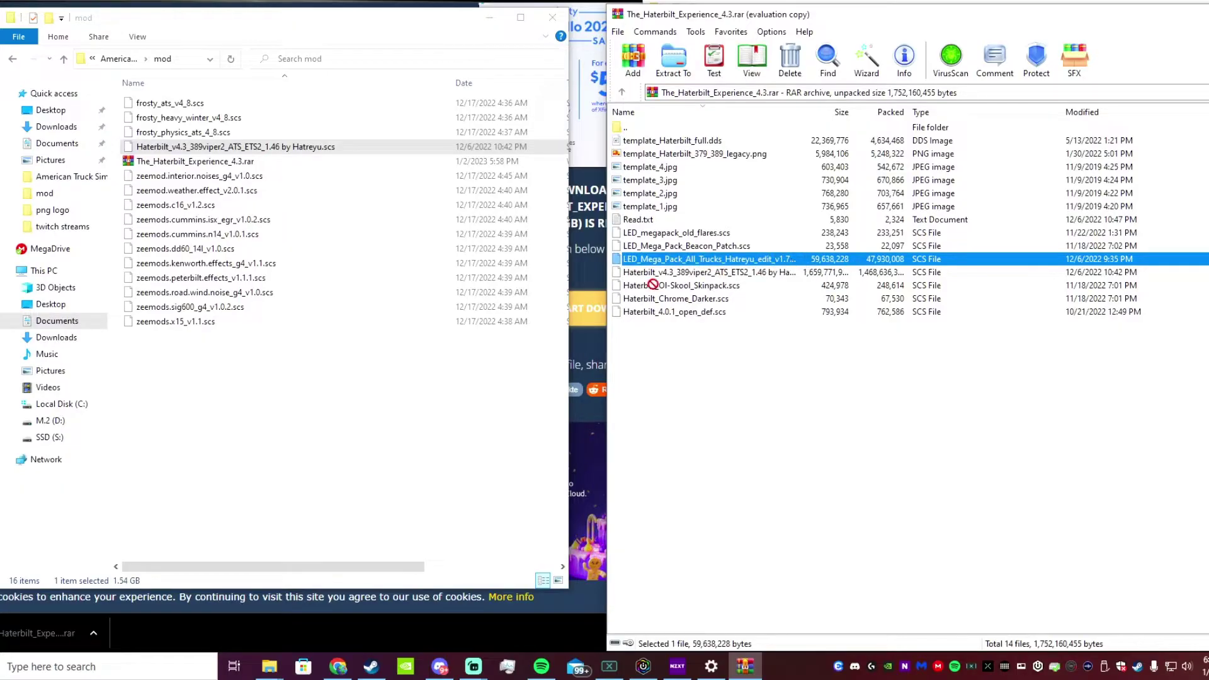
{"action": "left_click_drag", "start_coordinate": [315, 406], "coordinate": [296, 412]}
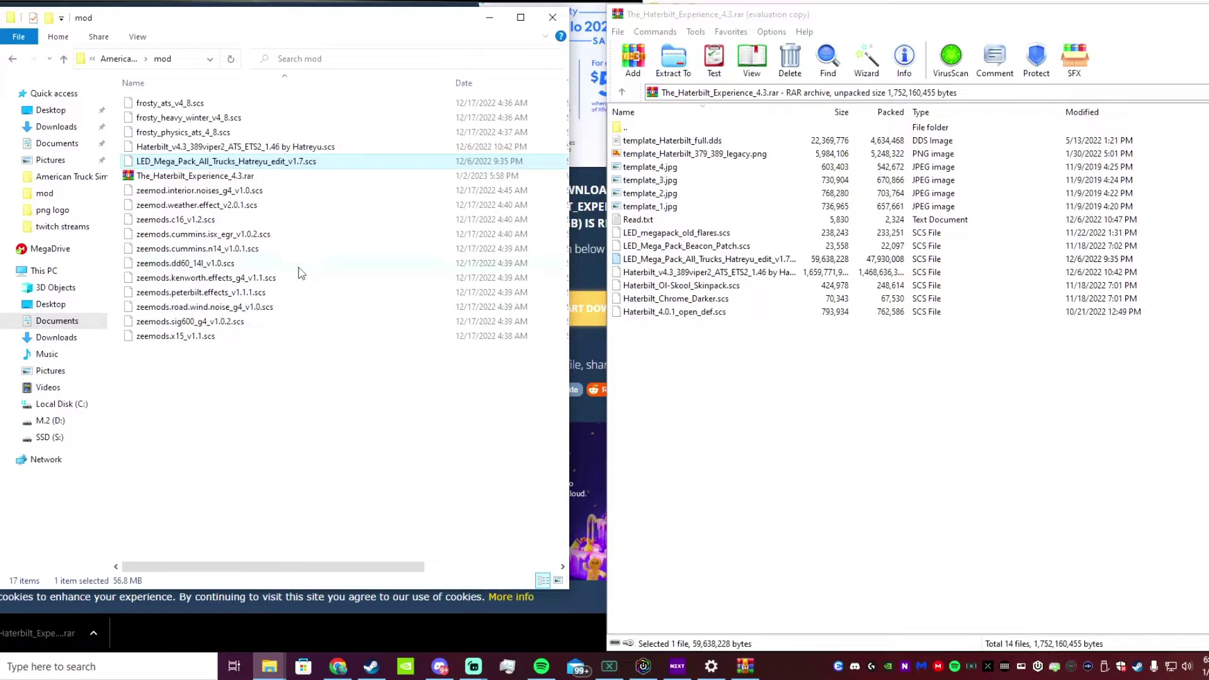
Step: Select the archive in the mod folder, then bring the WinRAR window fully into view and minimize it
{"action": "left_click", "coordinate": [167, 179]}
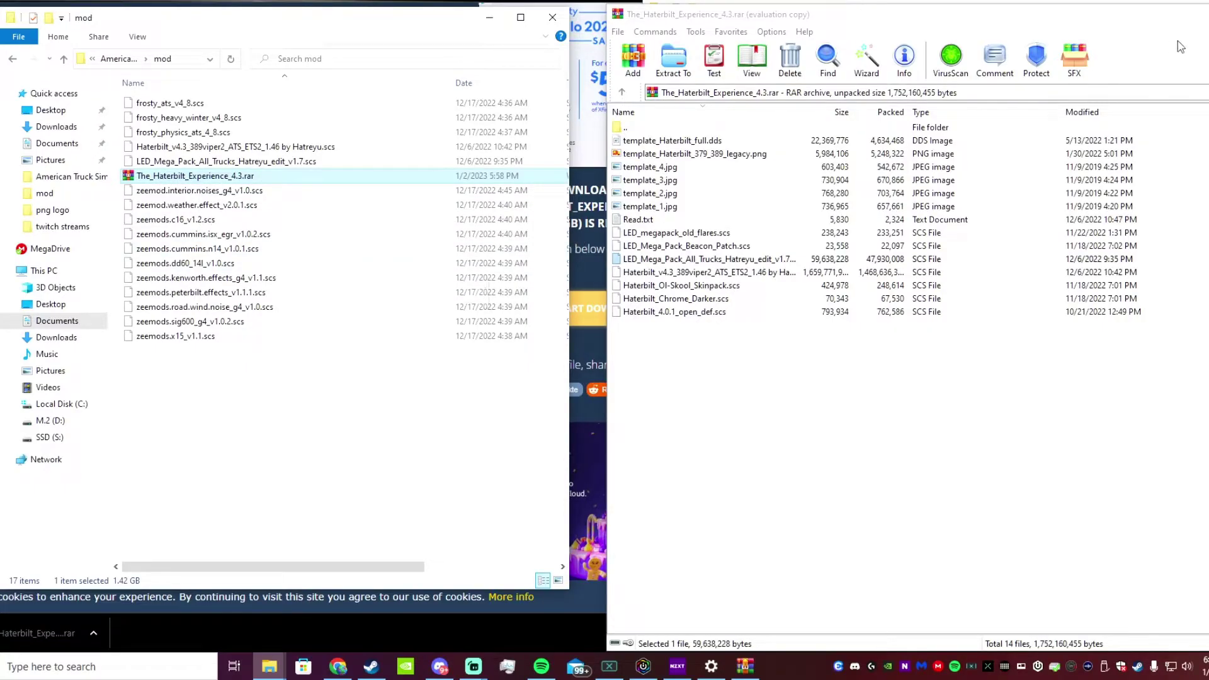
{"action": "left_click_drag", "start_coordinate": [1181, 26], "coordinate": [990, 30]}
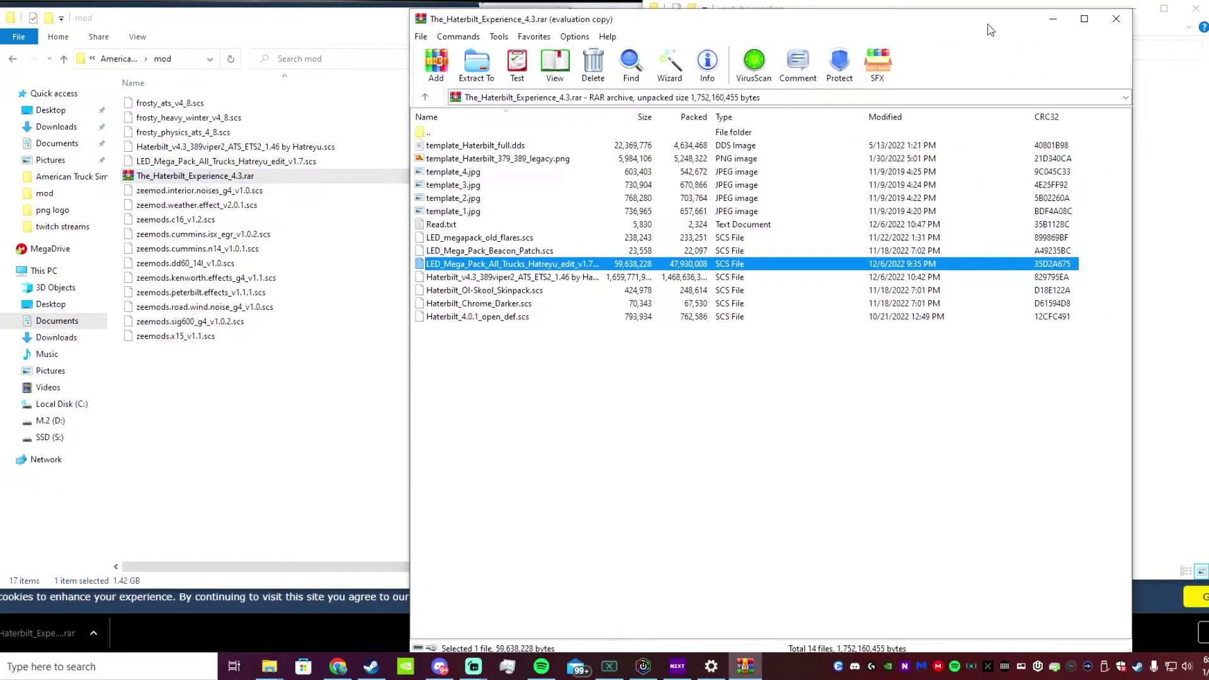
{"action": "left_click", "coordinate": [1052, 20]}
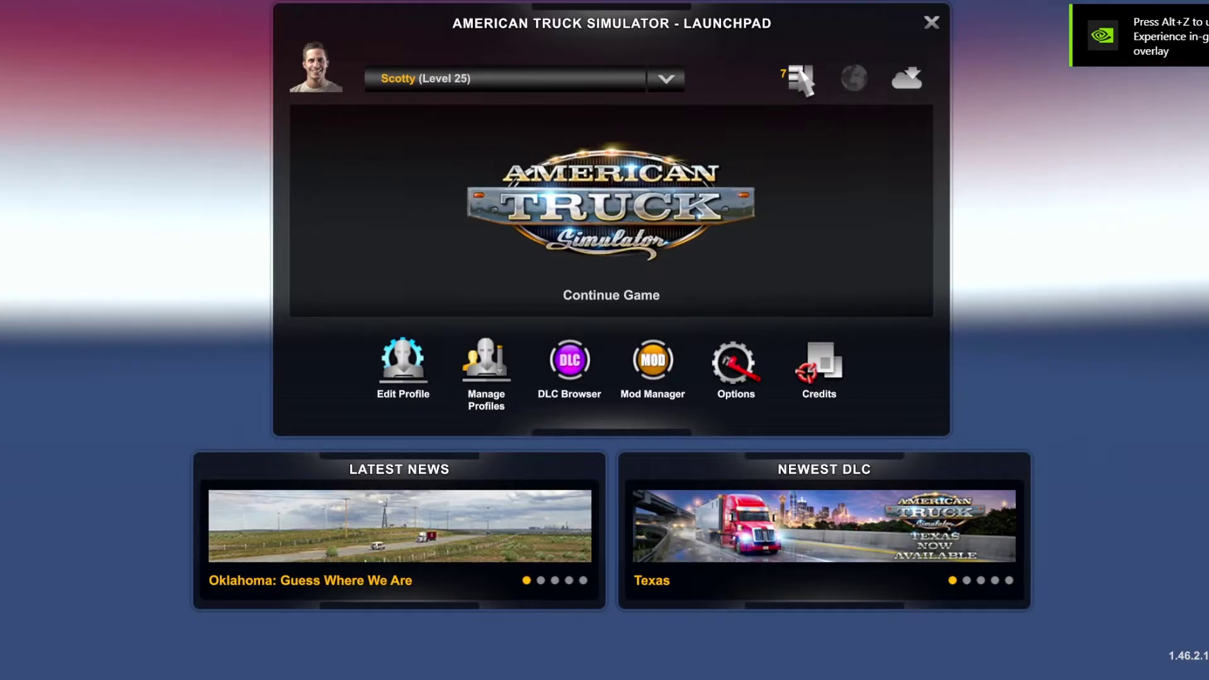
Step: Open the current profile's mod list in American Truck Simulator and disable all active mods
{"action": "mouse_move", "coordinate": [803, 89]}
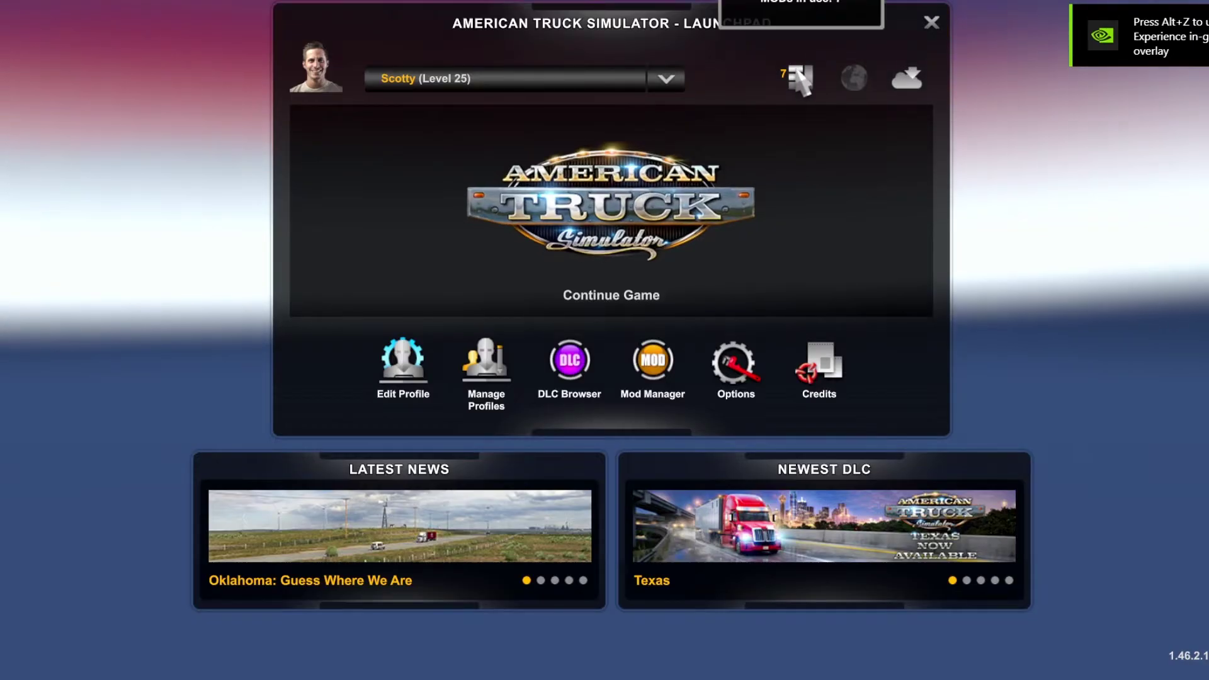
{"action": "left_click", "coordinate": [802, 82]}
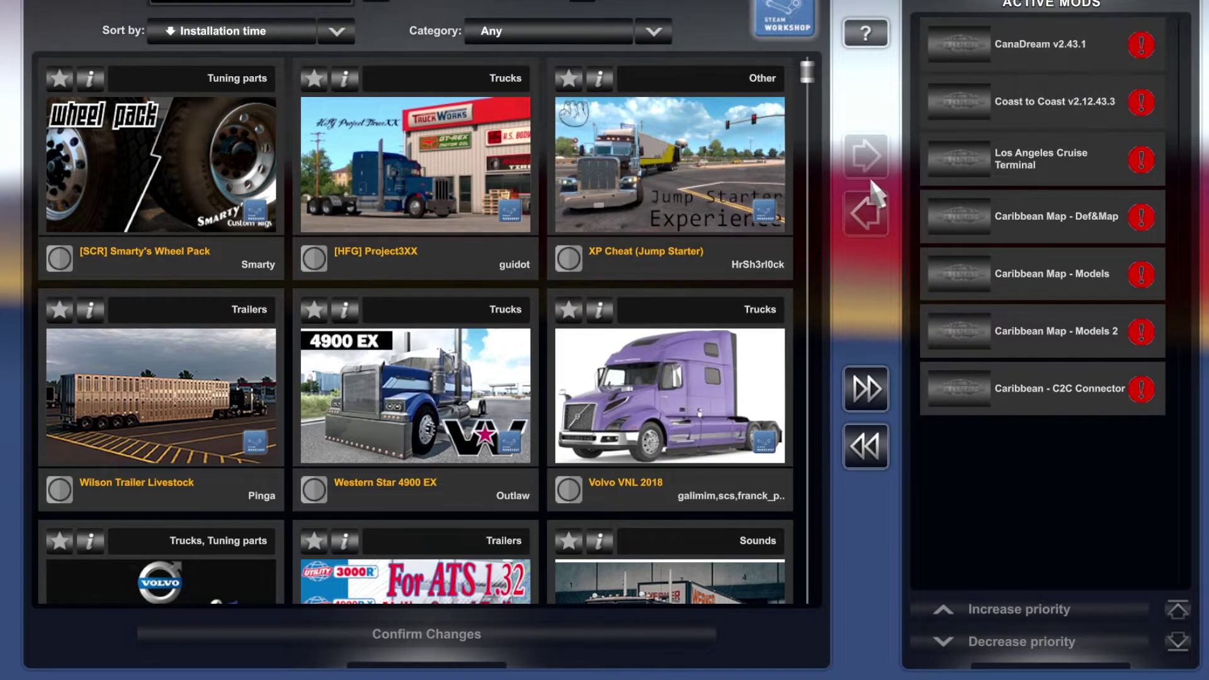
{"action": "left_click", "coordinate": [865, 446]}
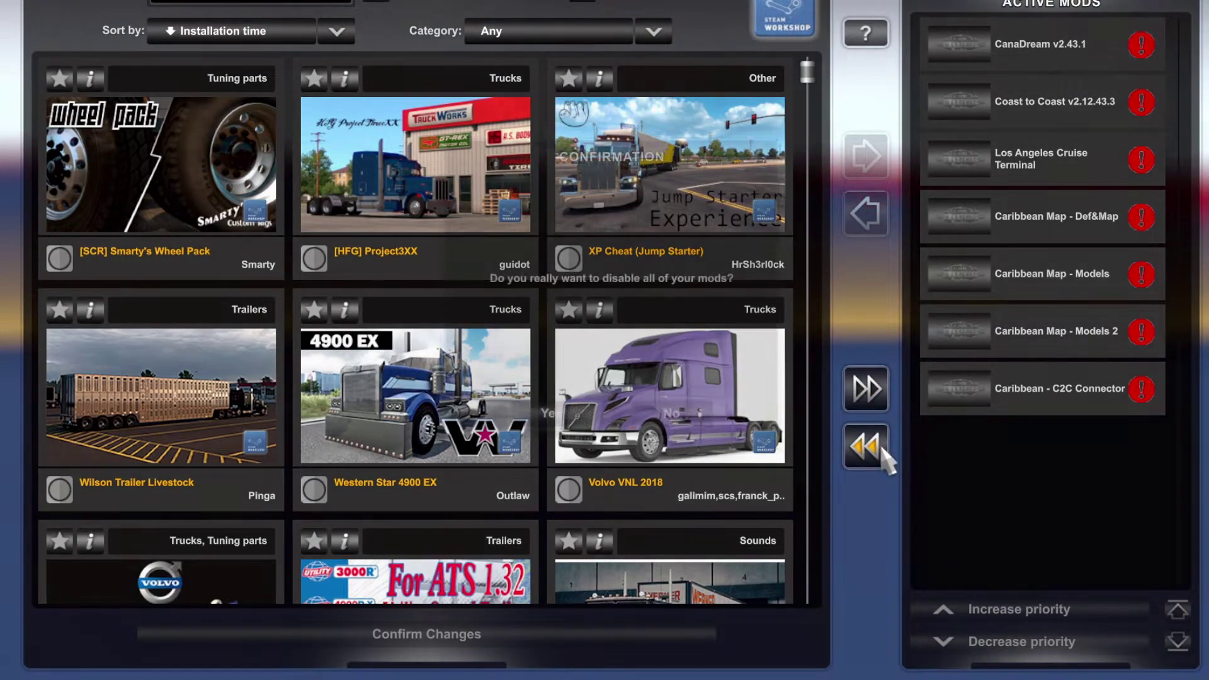
{"action": "left_click", "coordinate": [549, 414]}
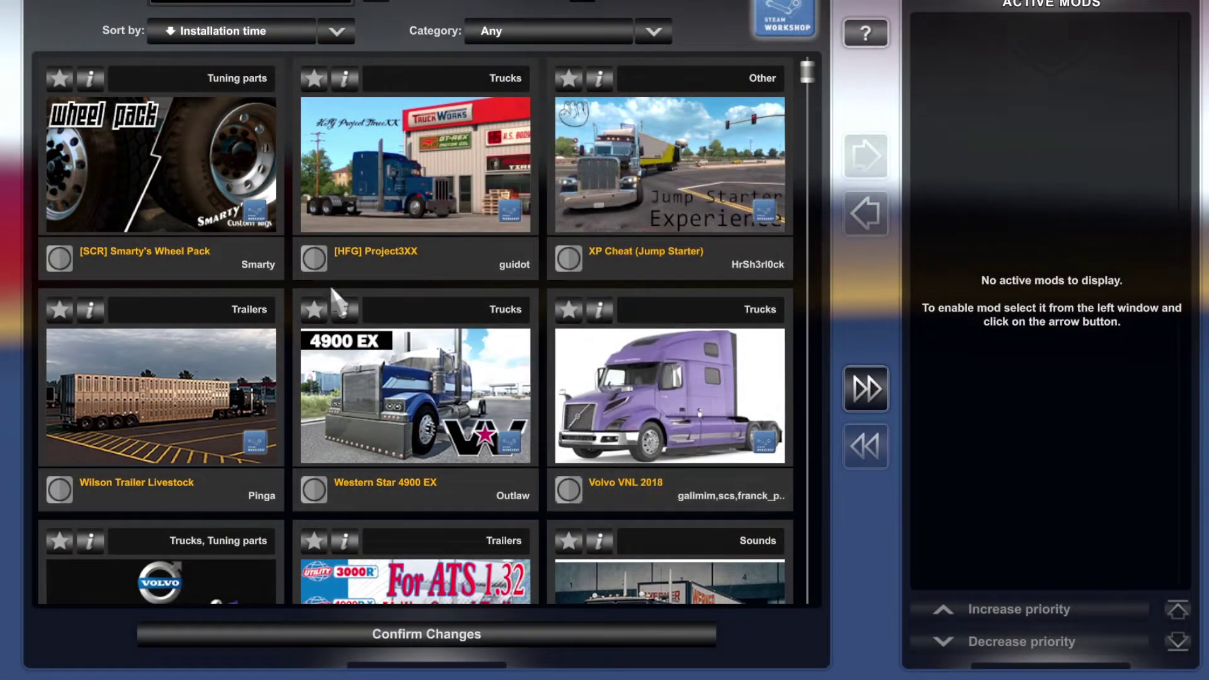
Step: Find Haterbilt v4.3 among the installed mods and activate it
{"action": "scroll", "coordinate": [451, 311], "scroll_direction": "down", "scroll_amount": 4}
{"action": "scroll", "coordinate": [450, 311], "scroll_direction": "down", "scroll_amount": 15}
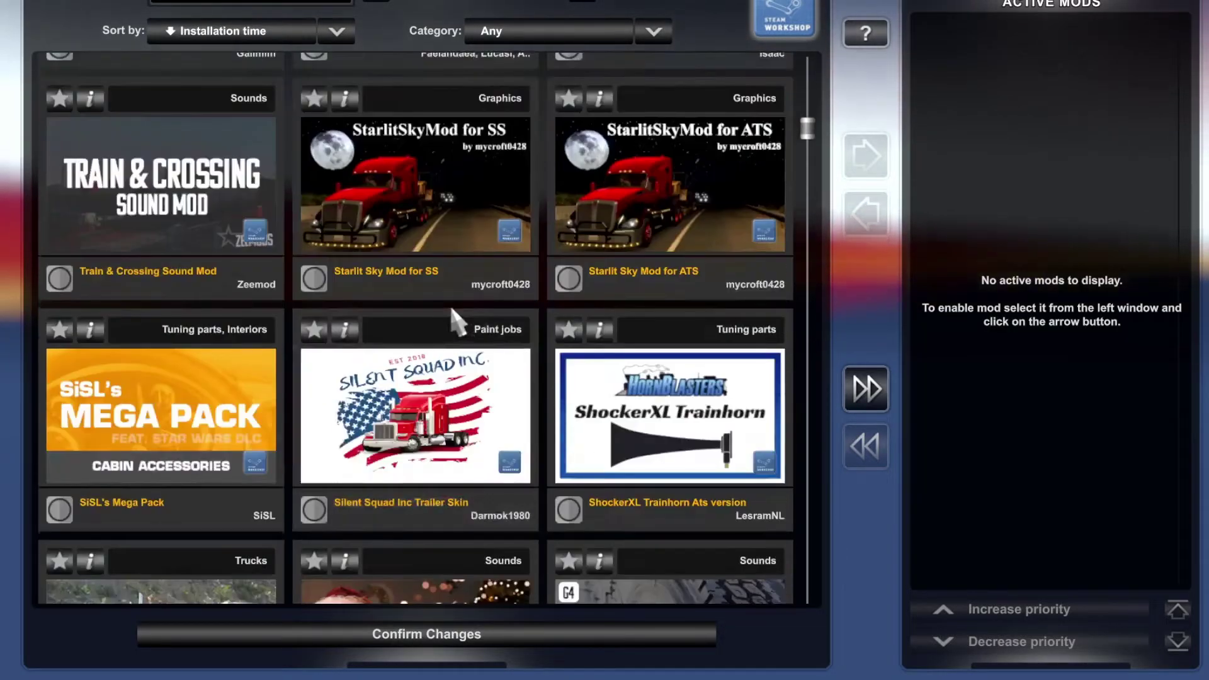
{"action": "scroll", "coordinate": [453, 333], "scroll_direction": "down", "scroll_amount": 15}
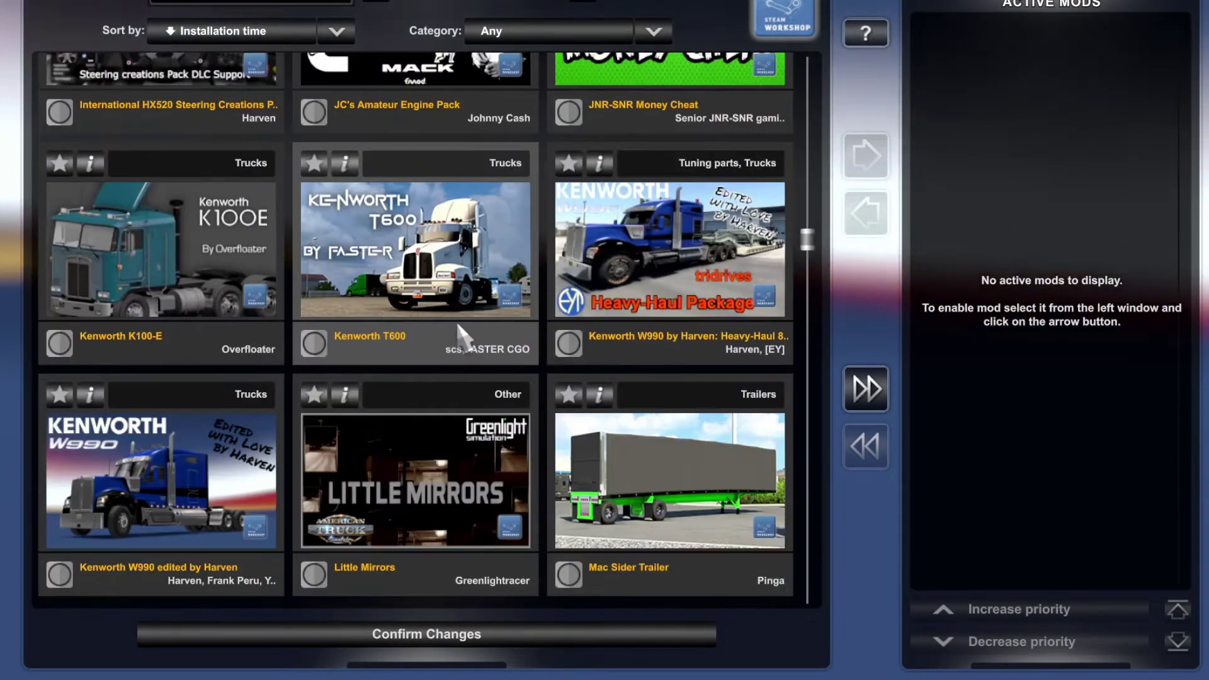
{"action": "scroll", "coordinate": [451, 340], "scroll_direction": "down", "scroll_amount": 12}
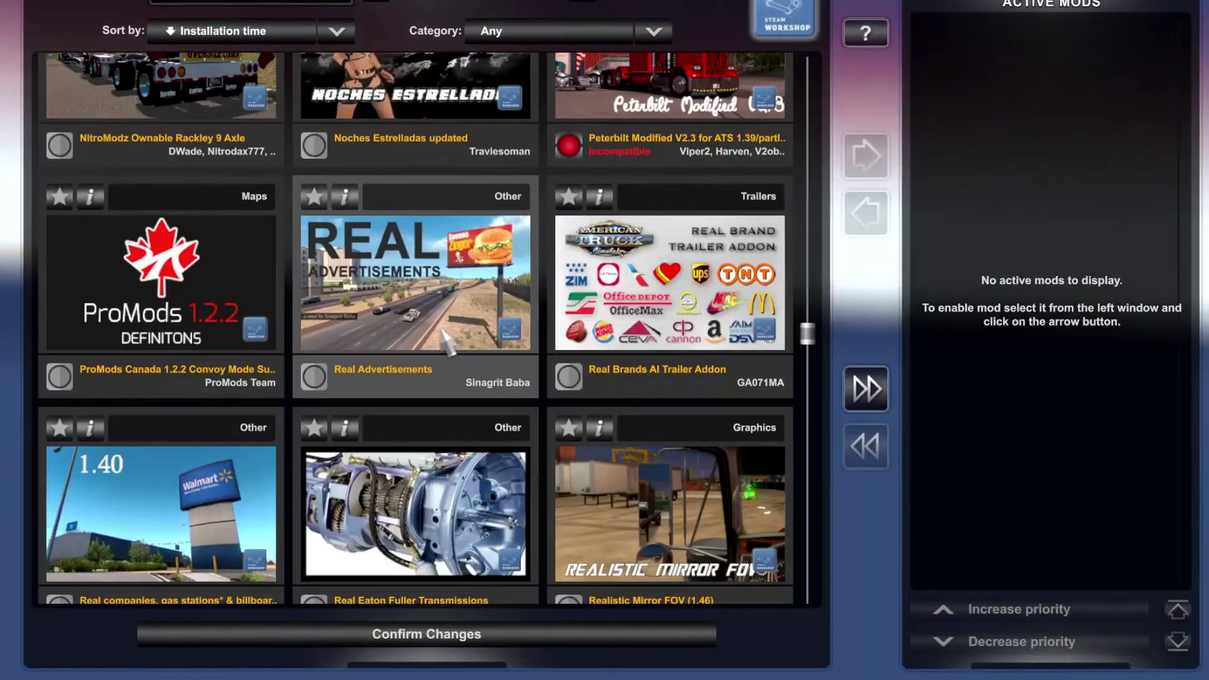
{"action": "scroll", "coordinate": [441, 340], "scroll_direction": "down", "scroll_amount": 14}
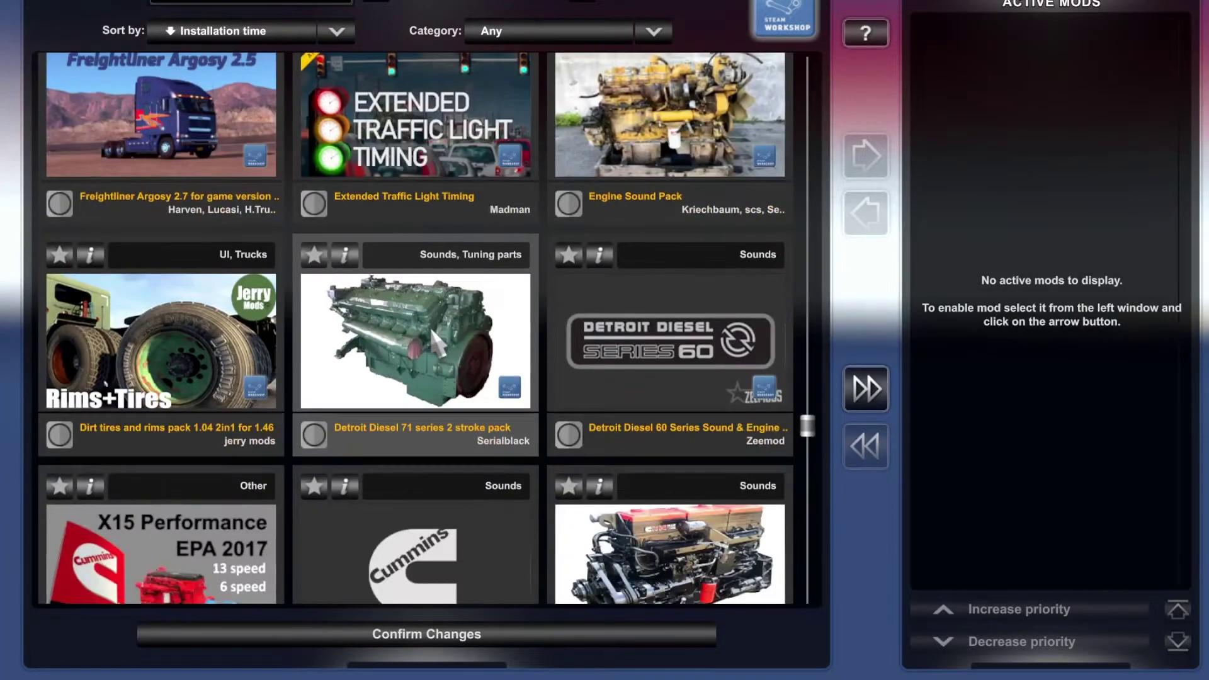
{"action": "scroll", "coordinate": [435, 346], "scroll_direction": "down", "scroll_amount": 3}
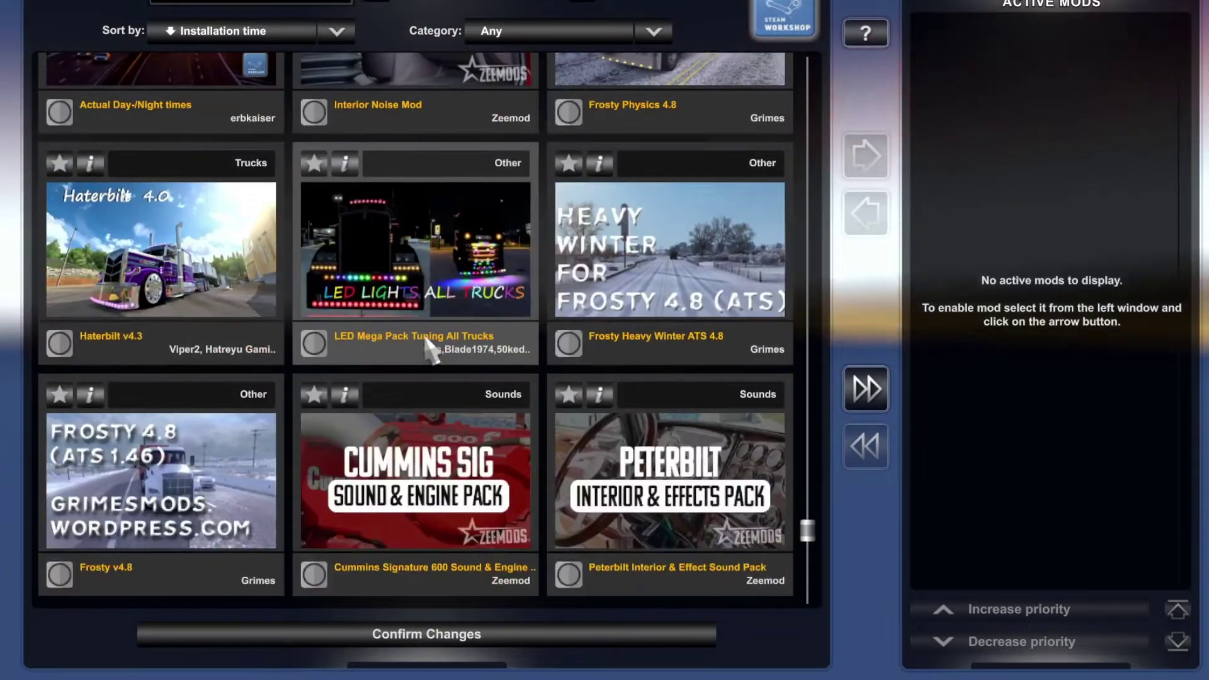
{"action": "left_click", "coordinate": [161, 251]}
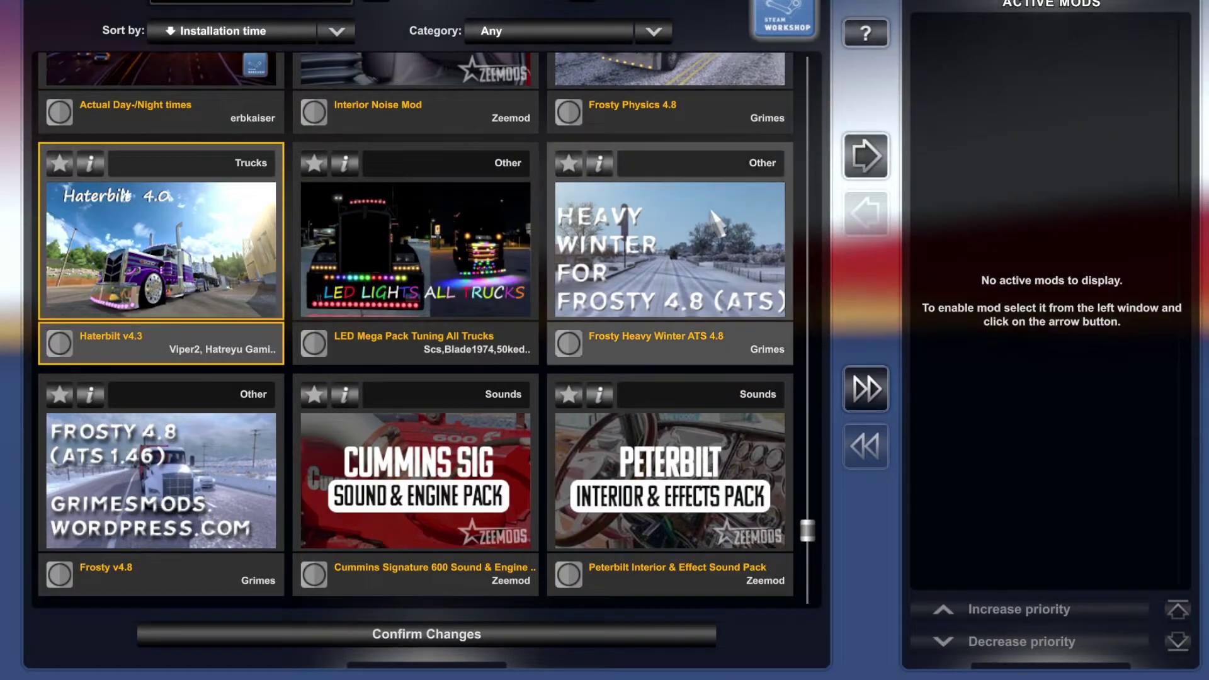
{"action": "left_click", "coordinate": [875, 157]}
Step: Activate LED Mega Pack Tuning All Trucks and confirm the mod changes
{"action": "left_click", "coordinate": [422, 378]}
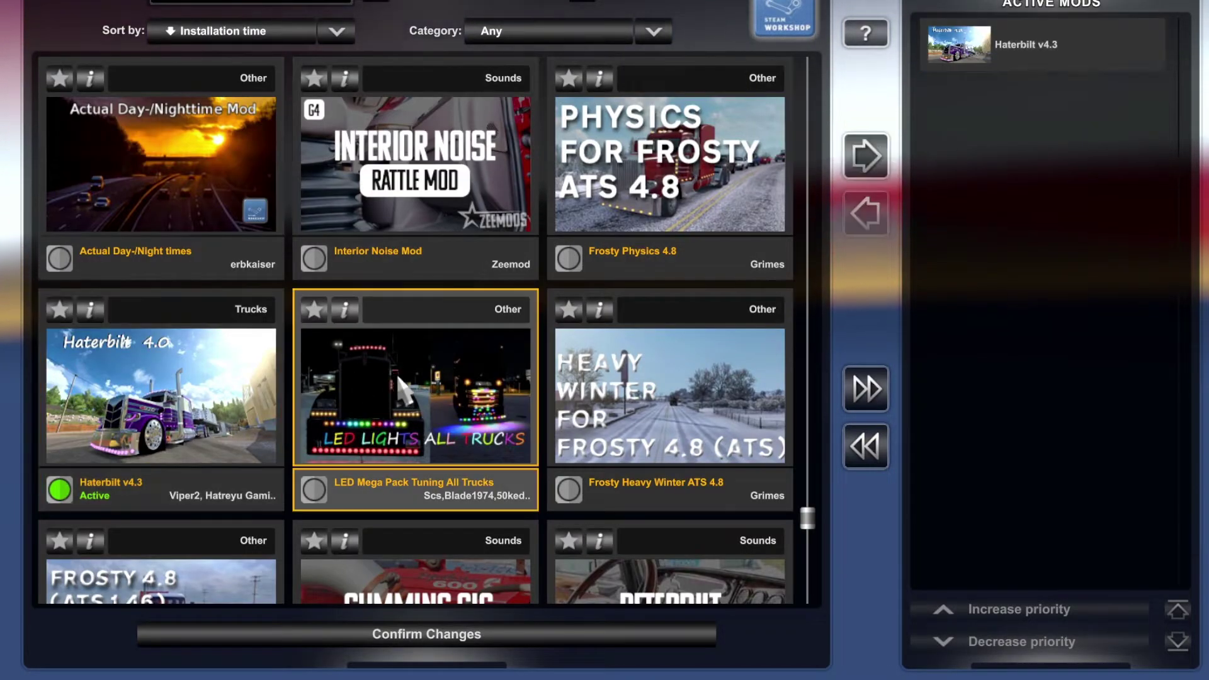
{"action": "left_click", "coordinate": [868, 160]}
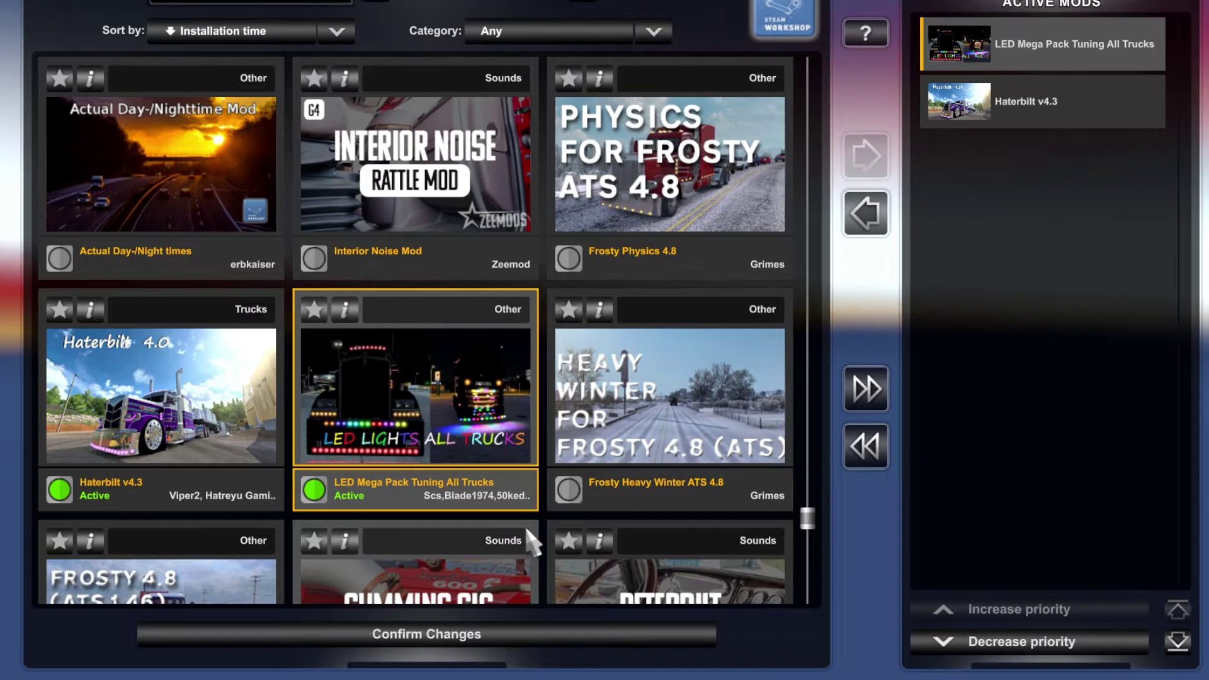
{"action": "left_click", "coordinate": [492, 636]}
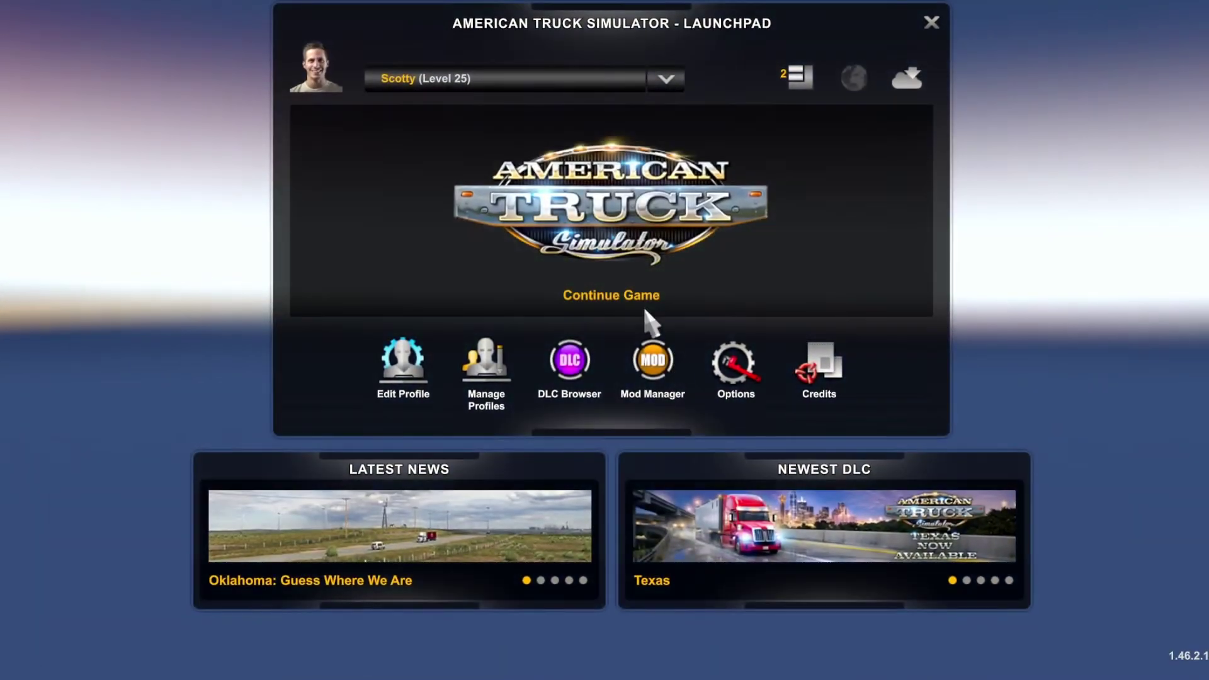
Step: Continue the game while skipping the control setup wizard, and enter the Mod Dealer from the truck dealers map
{"action": "left_click", "coordinate": [649, 301]}
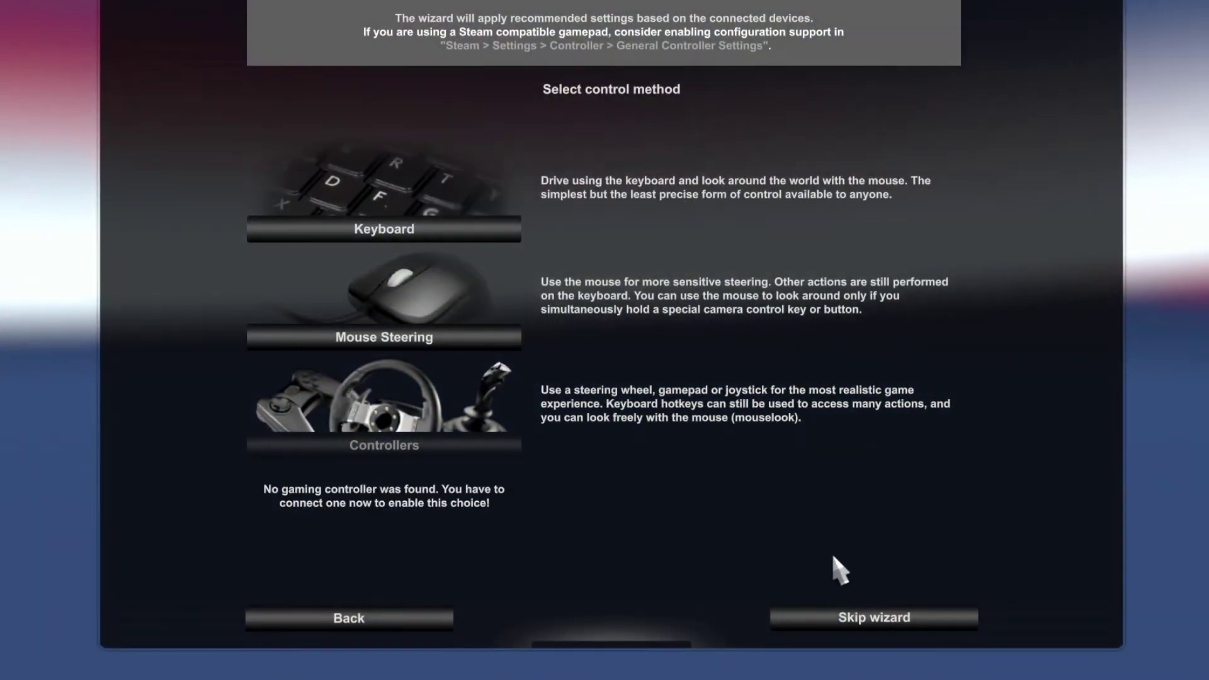
{"action": "left_click", "coordinate": [898, 615]}
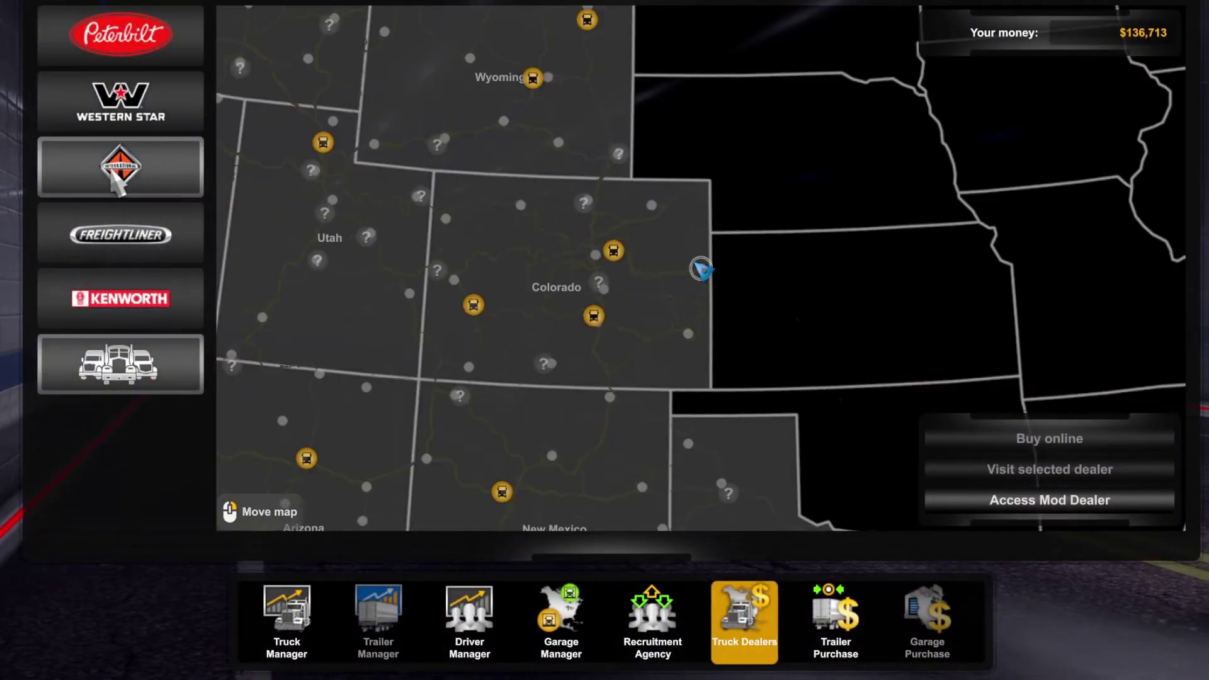
{"action": "left_click", "coordinate": [1094, 495]}
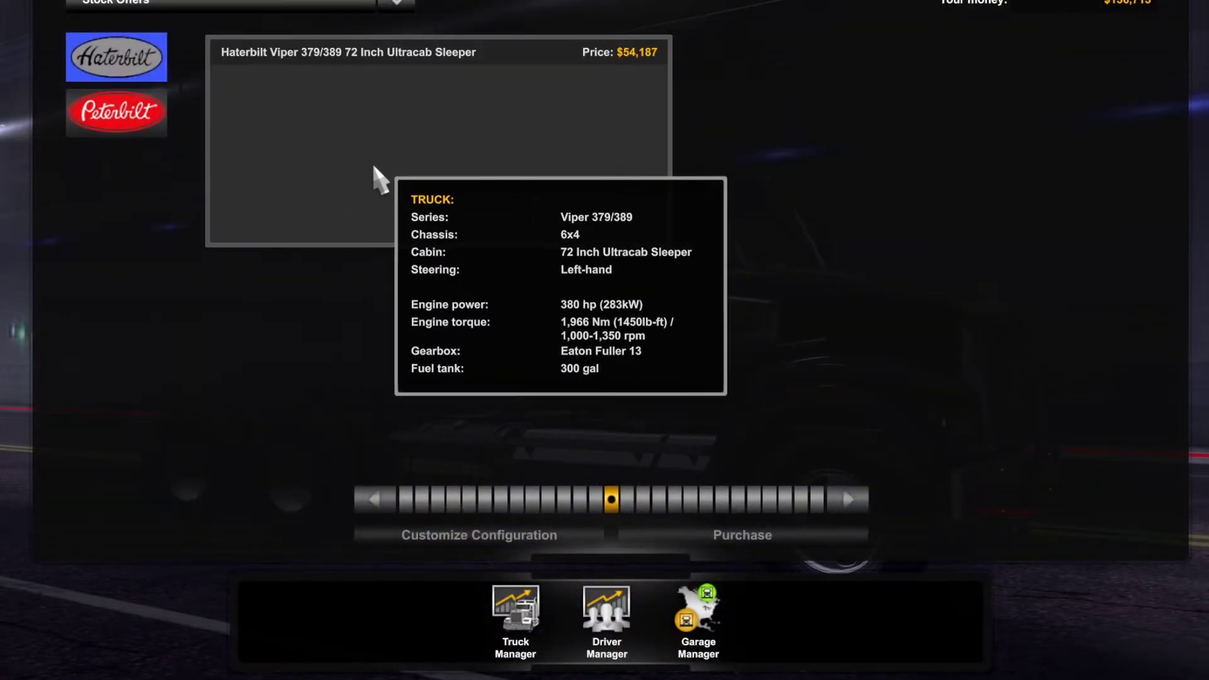
Step: Open the configuration of the Haterbilt Viper 379/389 72 Inch Ultracab Sleeper and examine the accessory pins around the truck
{"action": "left_click", "coordinate": [475, 219]}
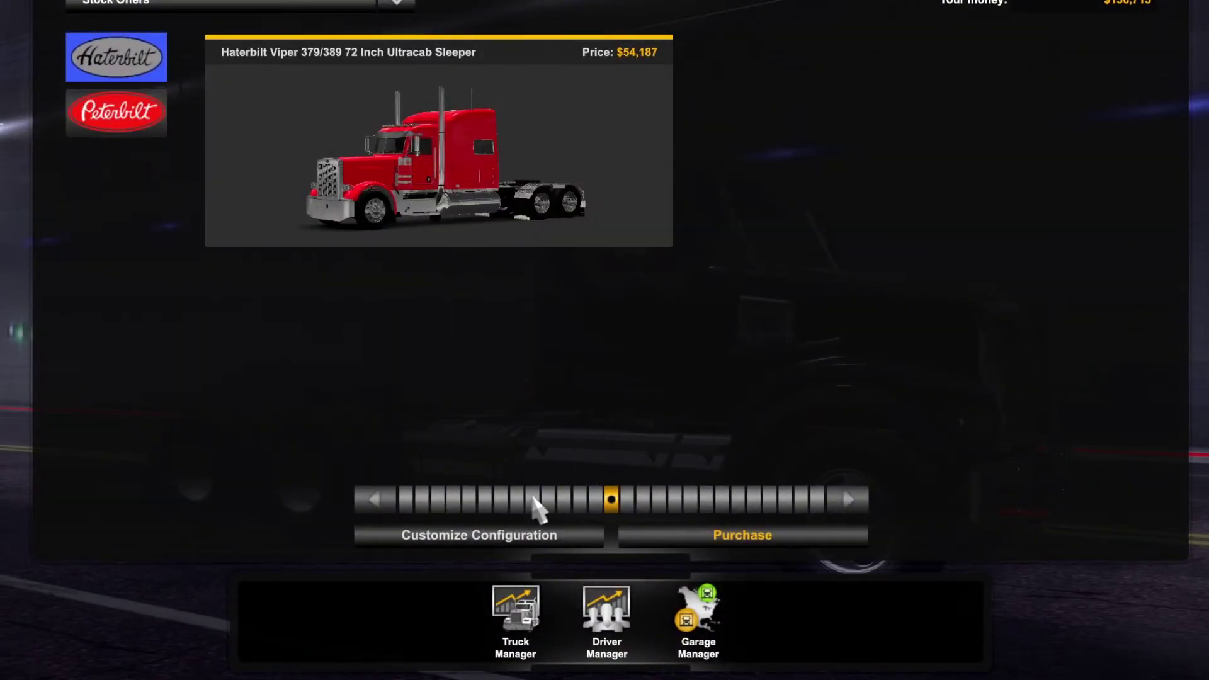
{"action": "left_click", "coordinate": [537, 542]}
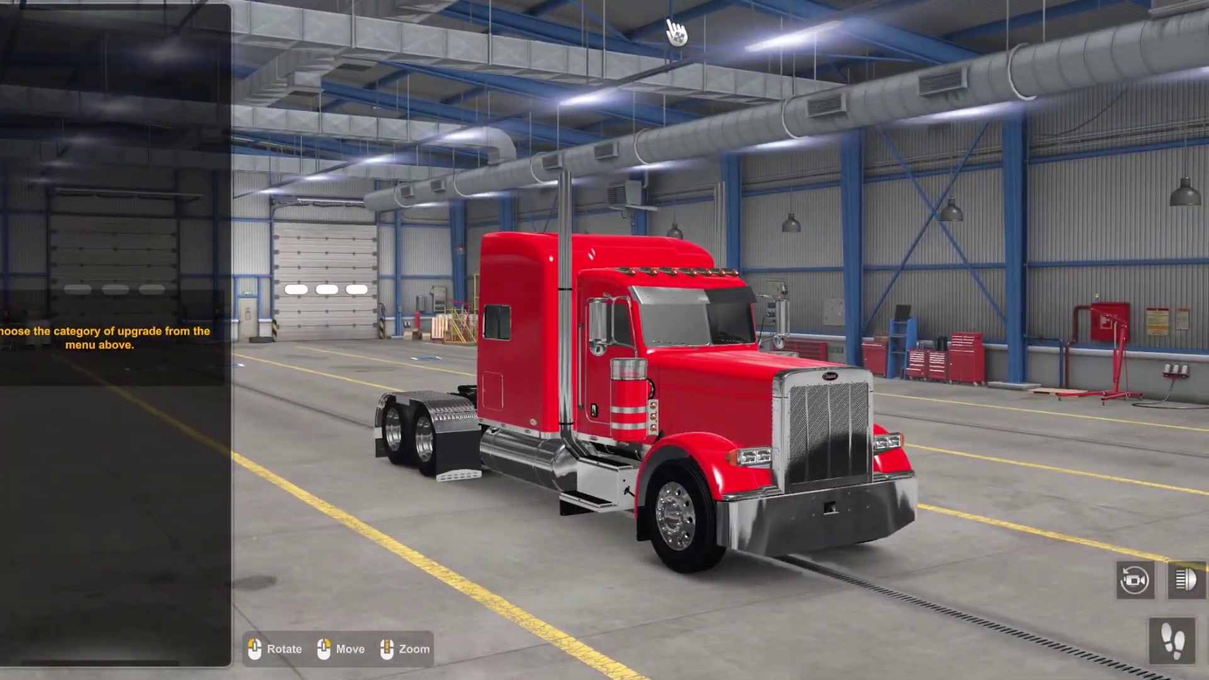
{"action": "left_click", "coordinate": [766, 3]}
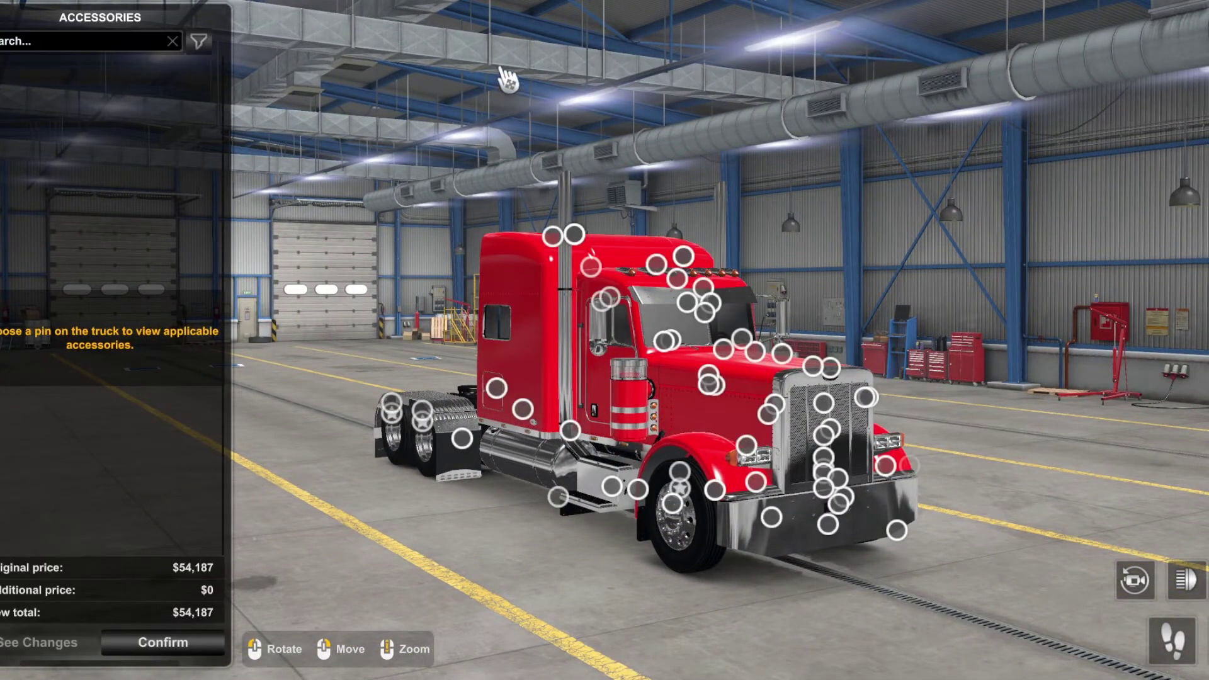
{"action": "left_click_drag", "start_coordinate": [505, 79], "coordinate": [711, 106]}
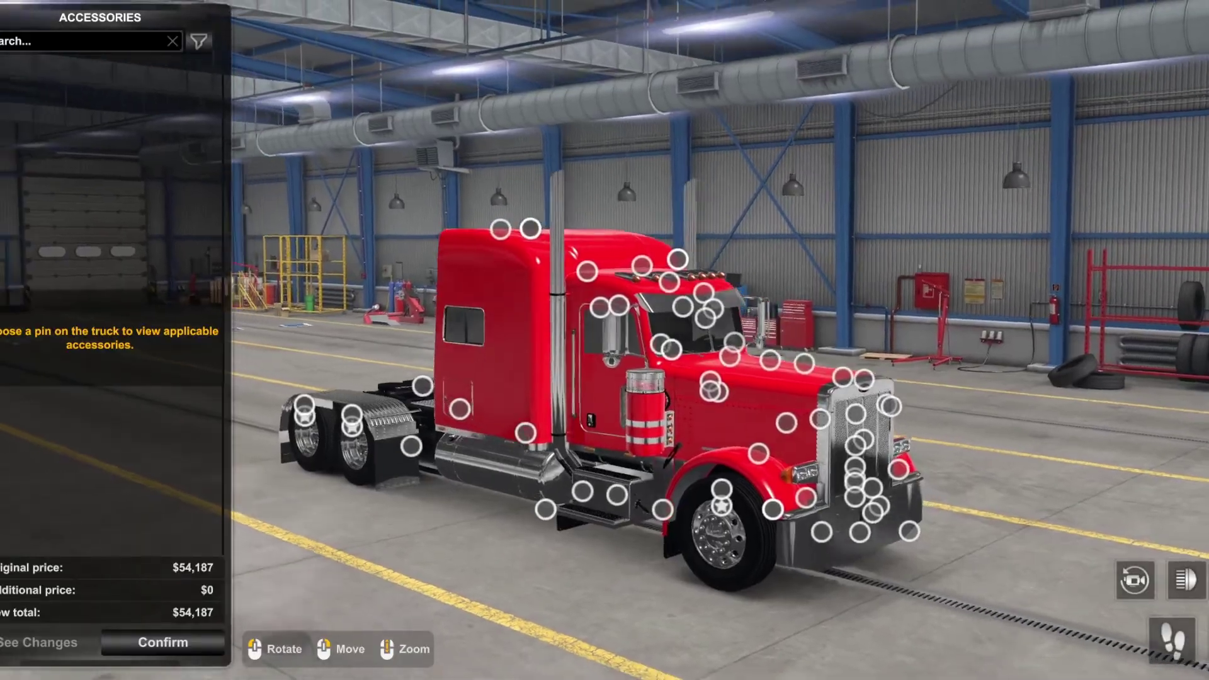
{"action": "mouse_move", "coordinate": [711, 189]}
{"action": "left_mouse_down"}
{"action": "mouse_move", "coordinate": [875, 180]}
{"action": "mouse_move", "coordinate": [708, 200]}
{"action": "left_mouse_up"}
{"action": "left_click_drag", "start_coordinate": [705, 144], "coordinate": [670, 146]}
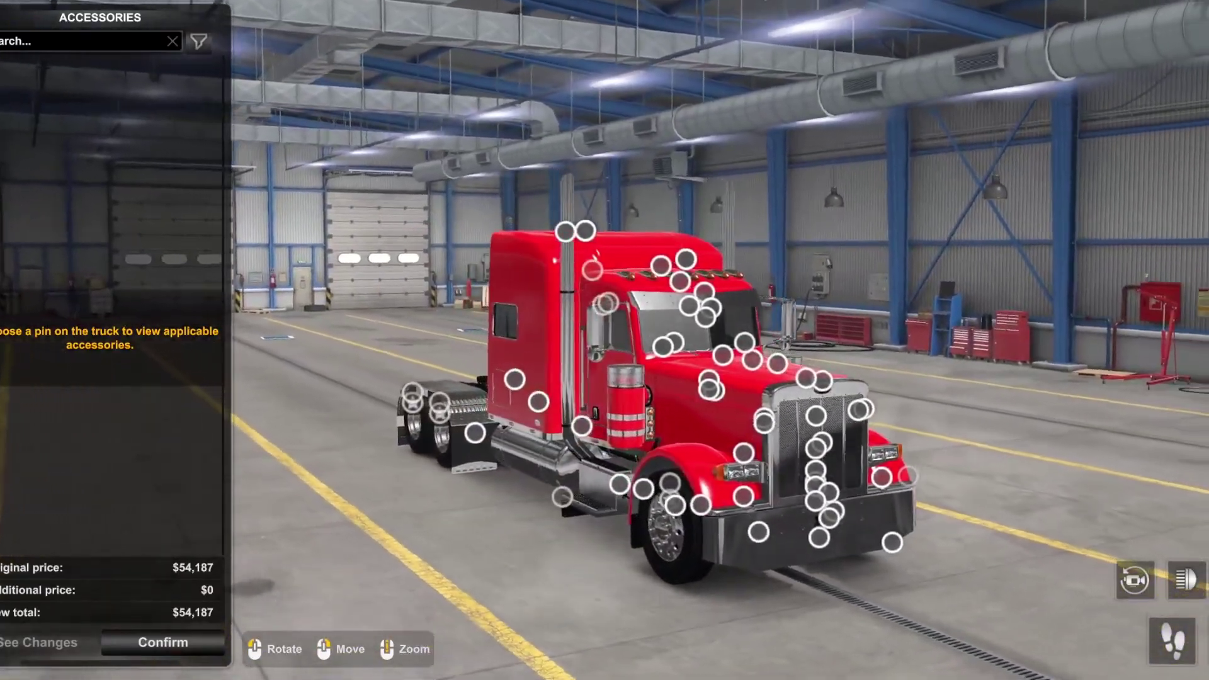